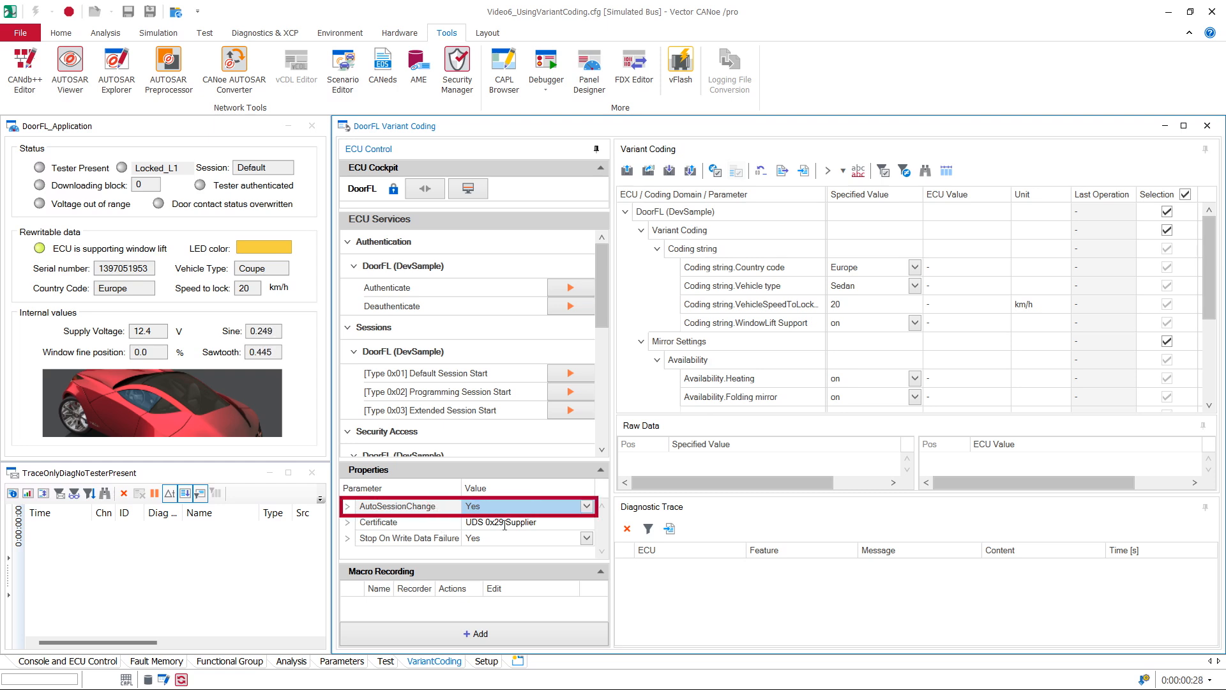
Step: Check the ECU's certificate property and view the available security profiles in the Vector Security Manager, then close it
click(435, 526)
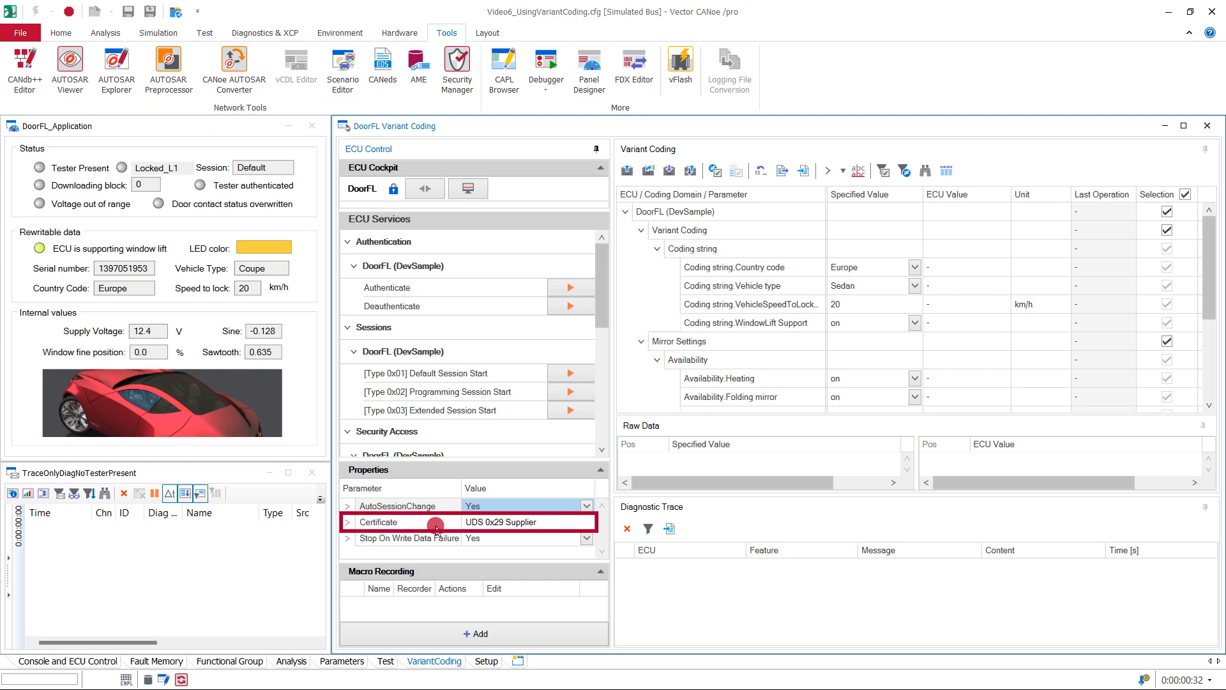
click(459, 72)
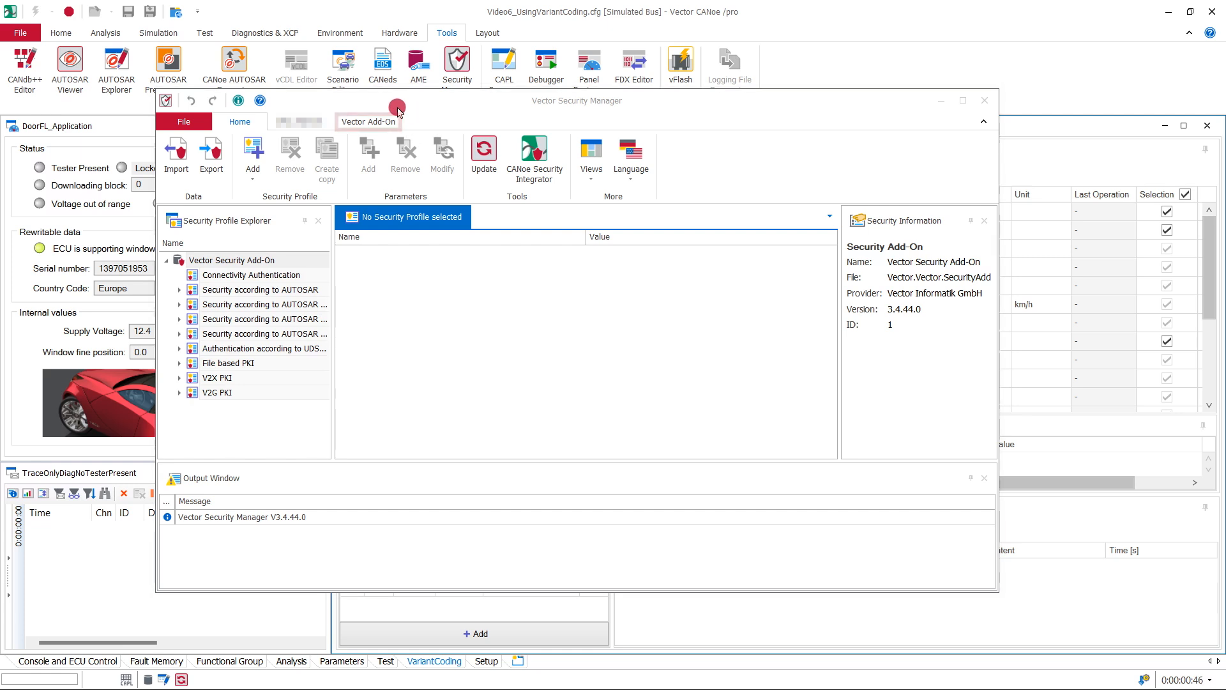
click(984, 101)
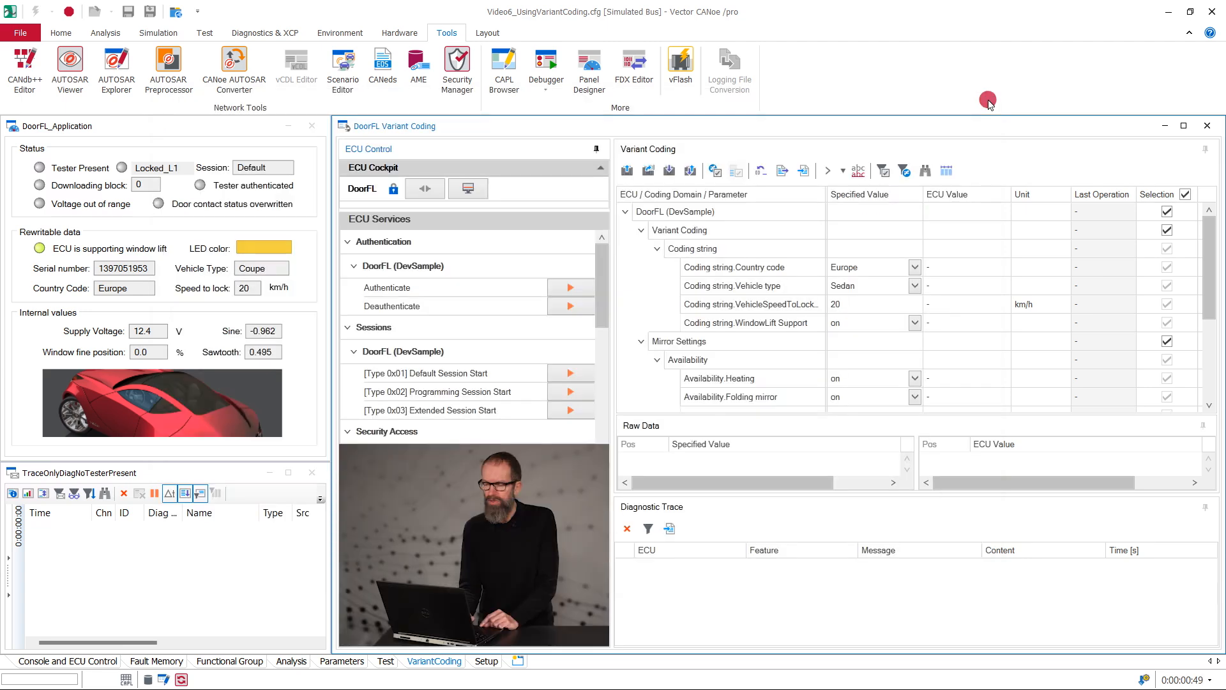
Step: Read all selected DoorFL parameters from the ECU and adopt the ECU values as specified values
click(628, 170)
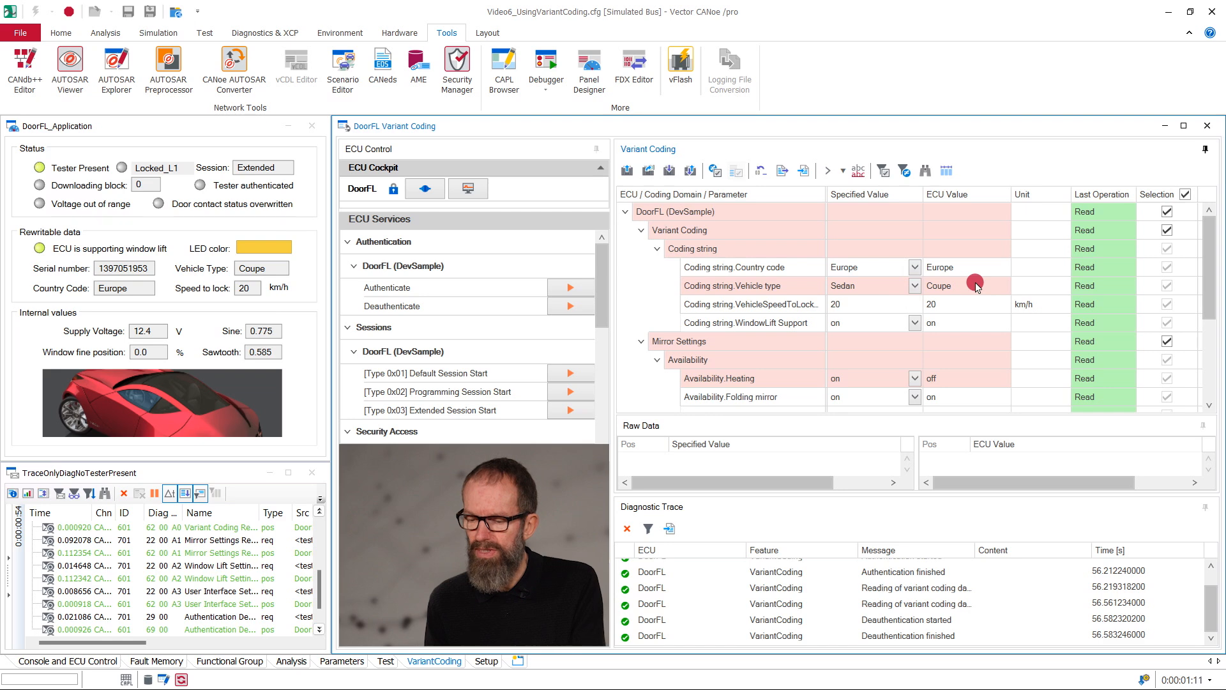
click(649, 171)
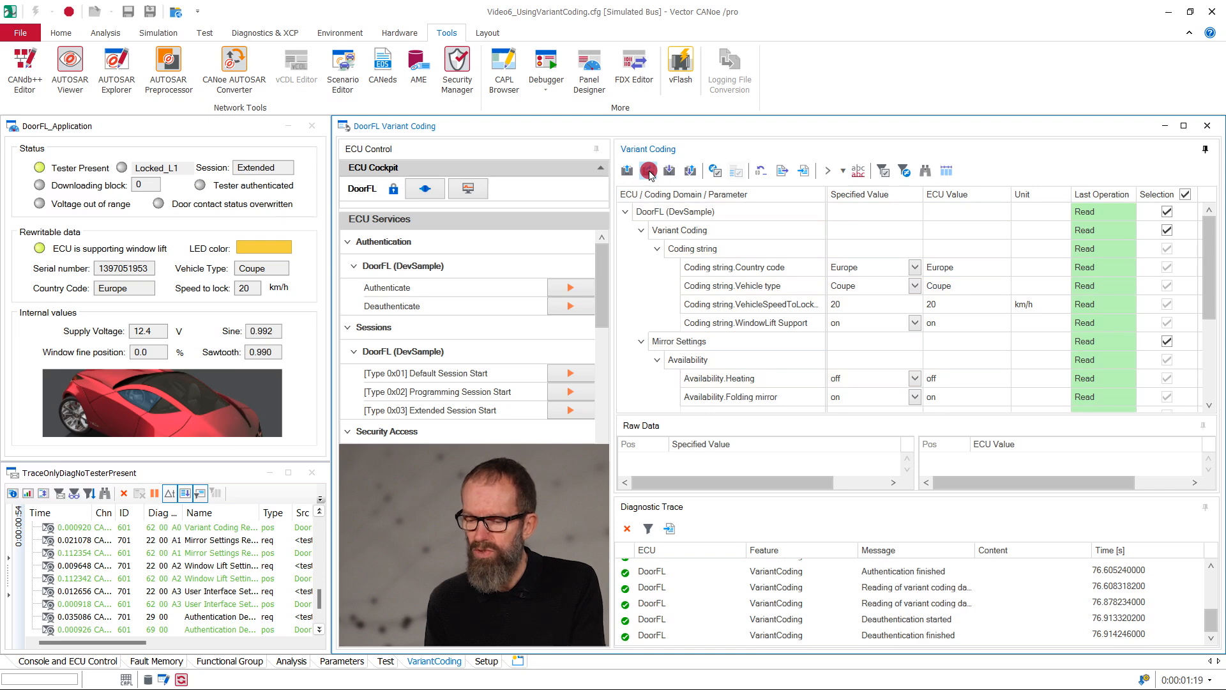
Step: Set the specified Country code to USA and the vehicle speed to lock to 30 km/h
click(915, 267)
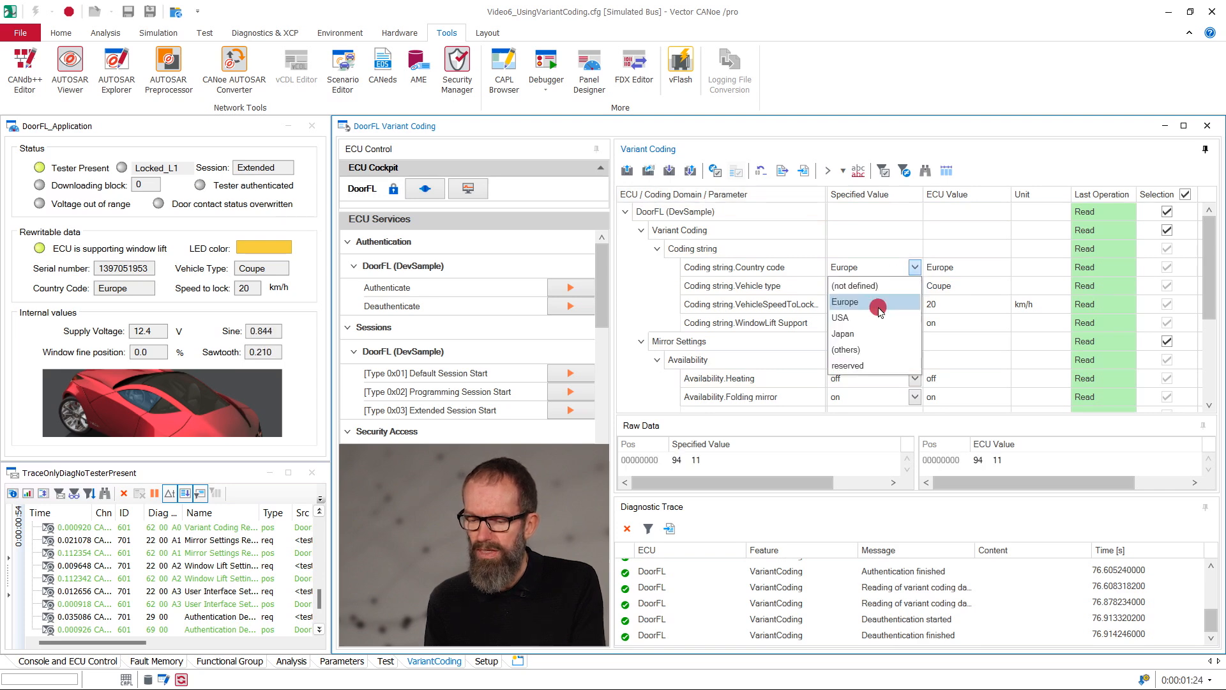
click(870, 319)
click(882, 306)
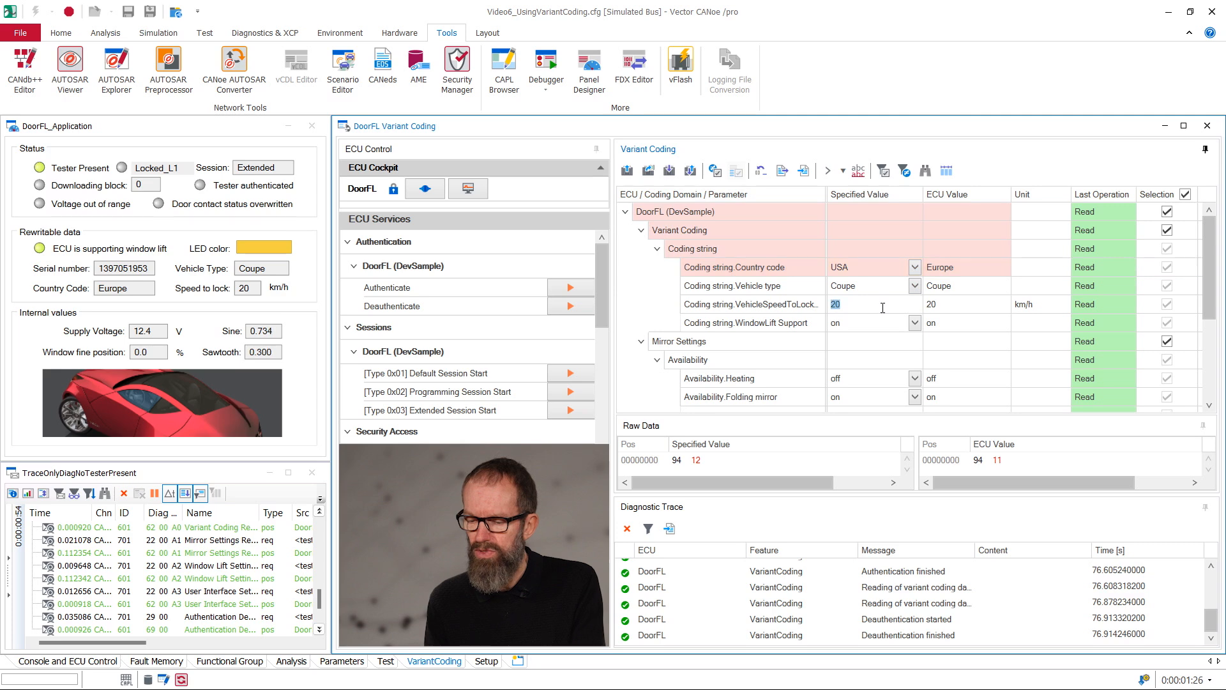
click(883, 310)
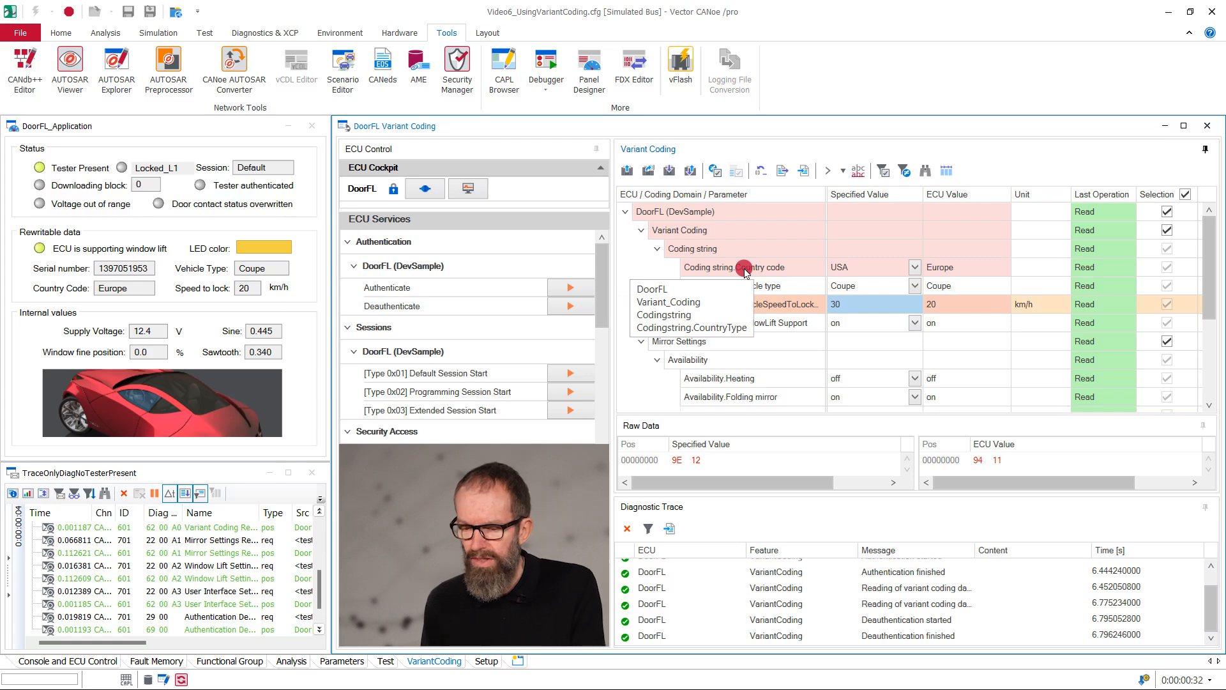
Step: Write the selected parameters to the ECU with read-back, and write them once more without reading back
drag(722, 231, 724, 233)
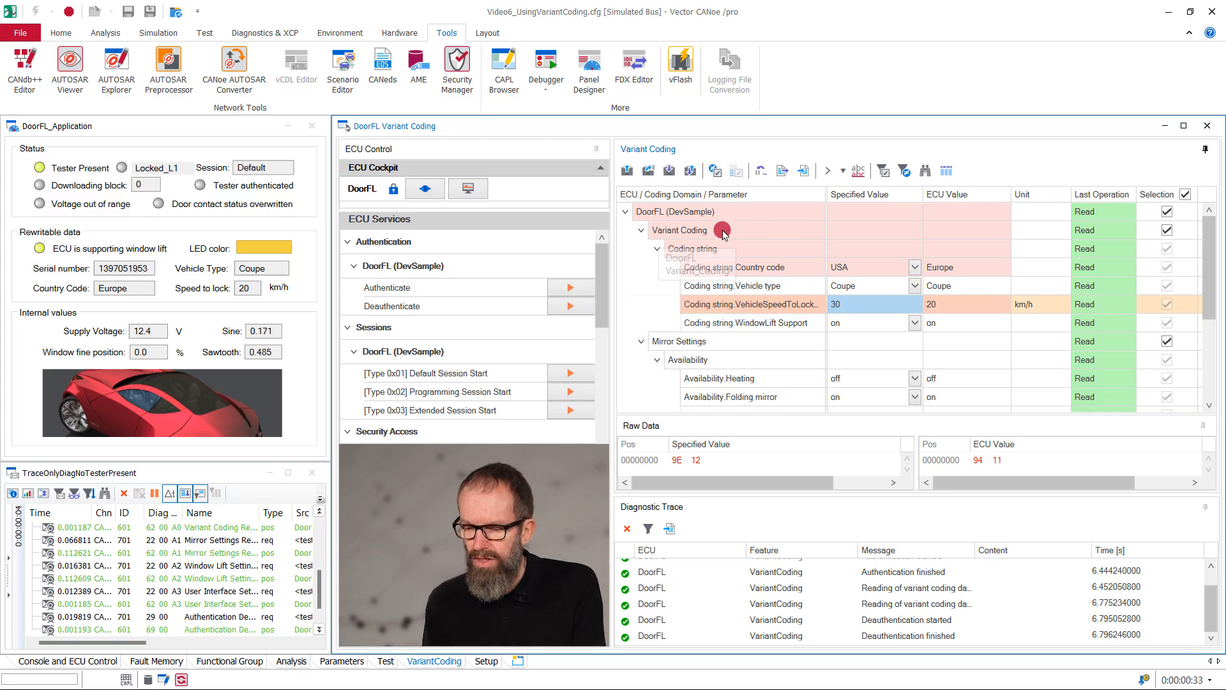
click(690, 169)
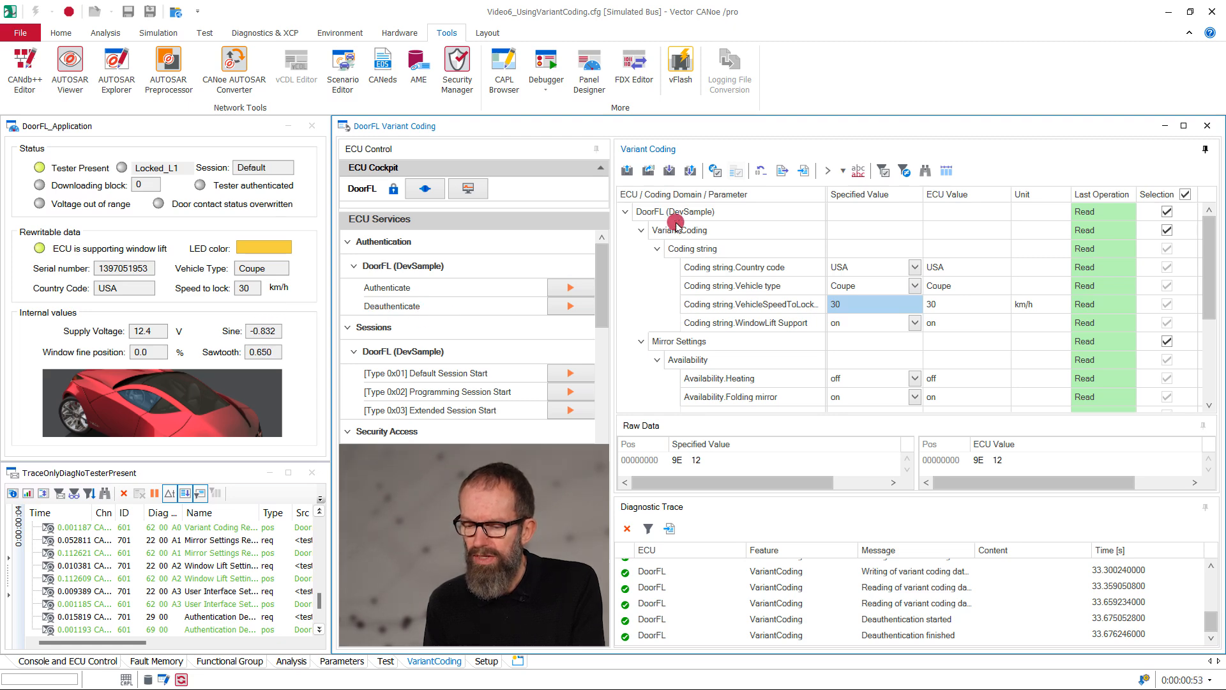
click(675, 171)
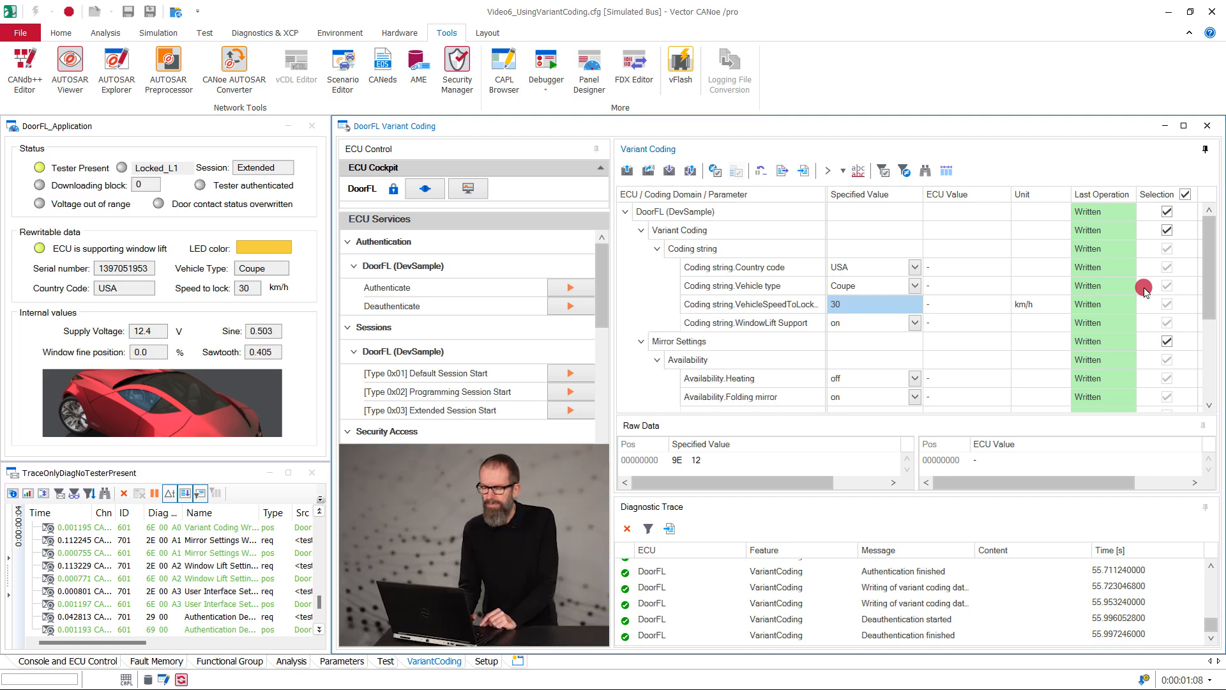
Step: Limit the selection to the Variant Coding domain and read only that domain from the ECU
click(1185, 194)
click(1174, 229)
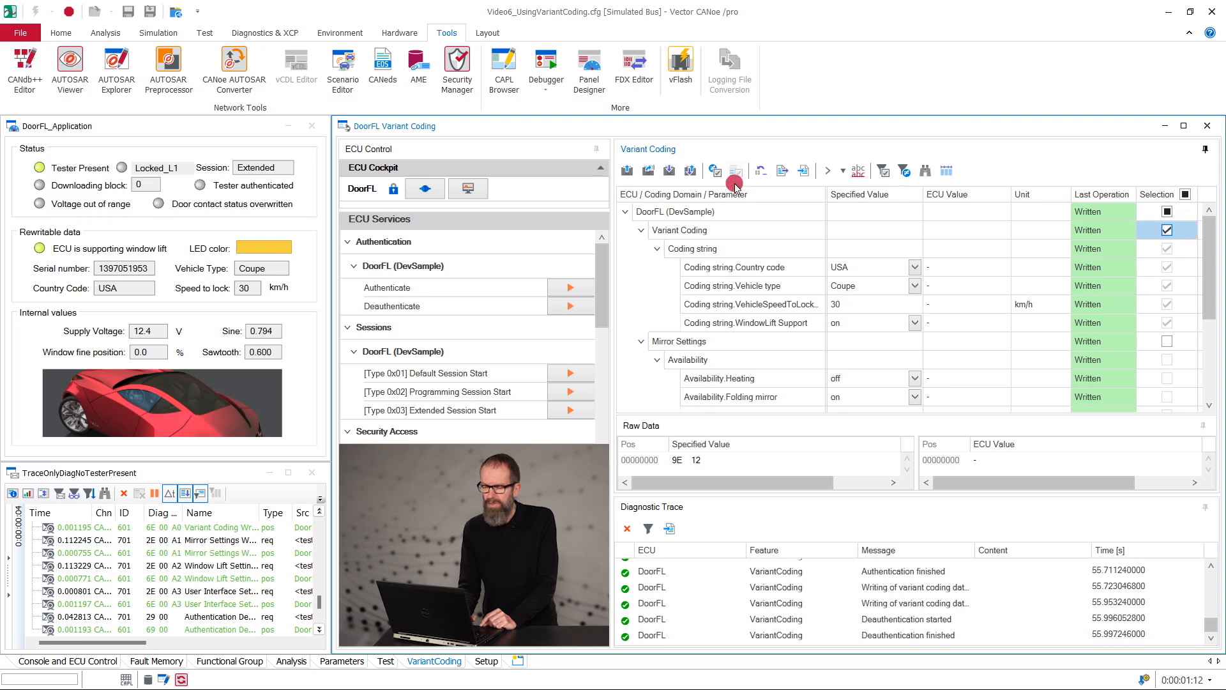
click(625, 171)
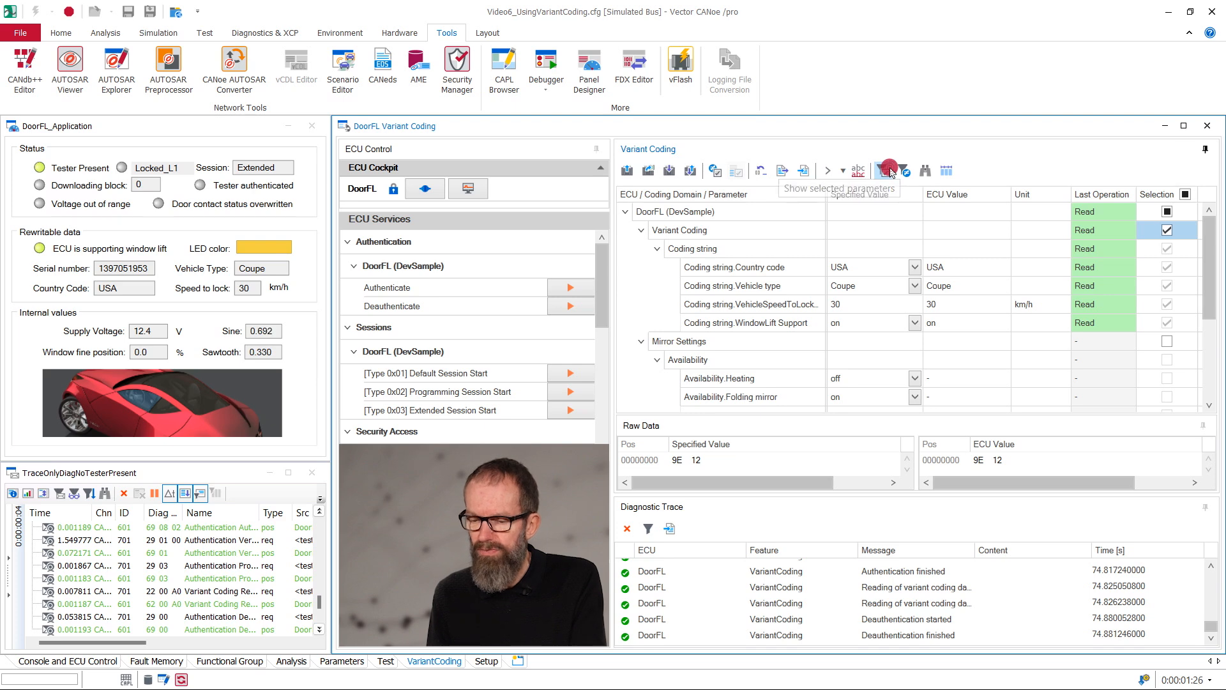
Step: Filter the parameter list to selected parameters and to modified parameters, switching each filter off again
click(890, 169)
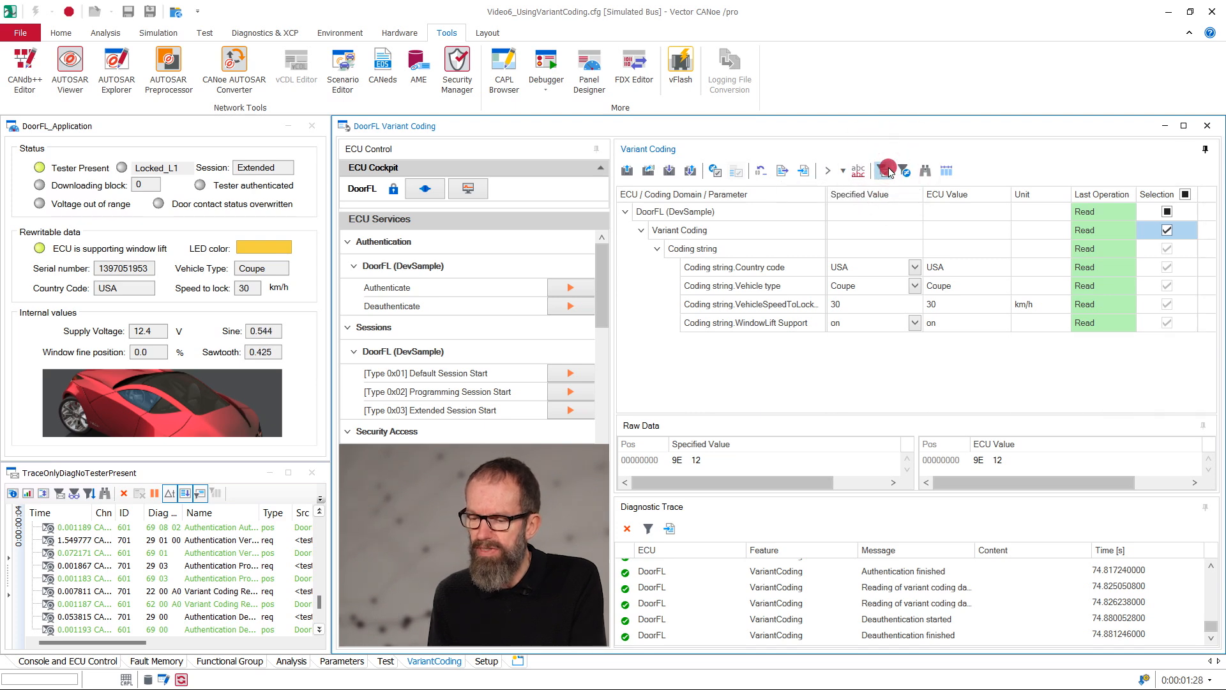
click(890, 168)
click(904, 170)
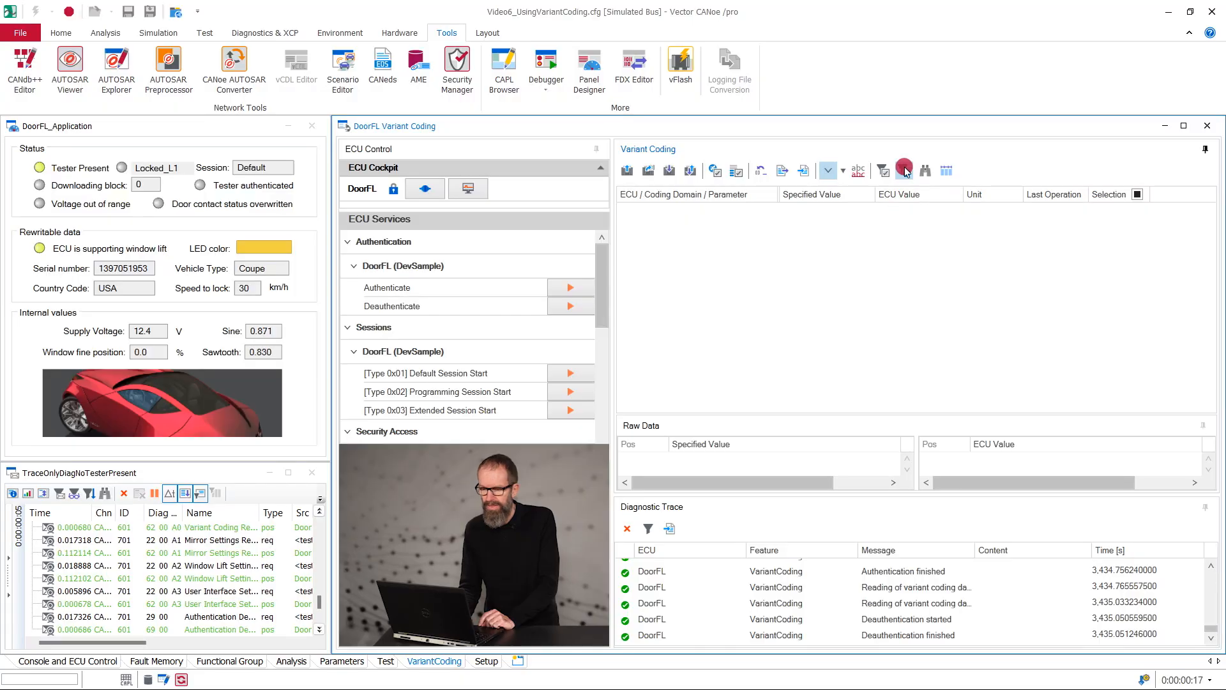
click(905, 171)
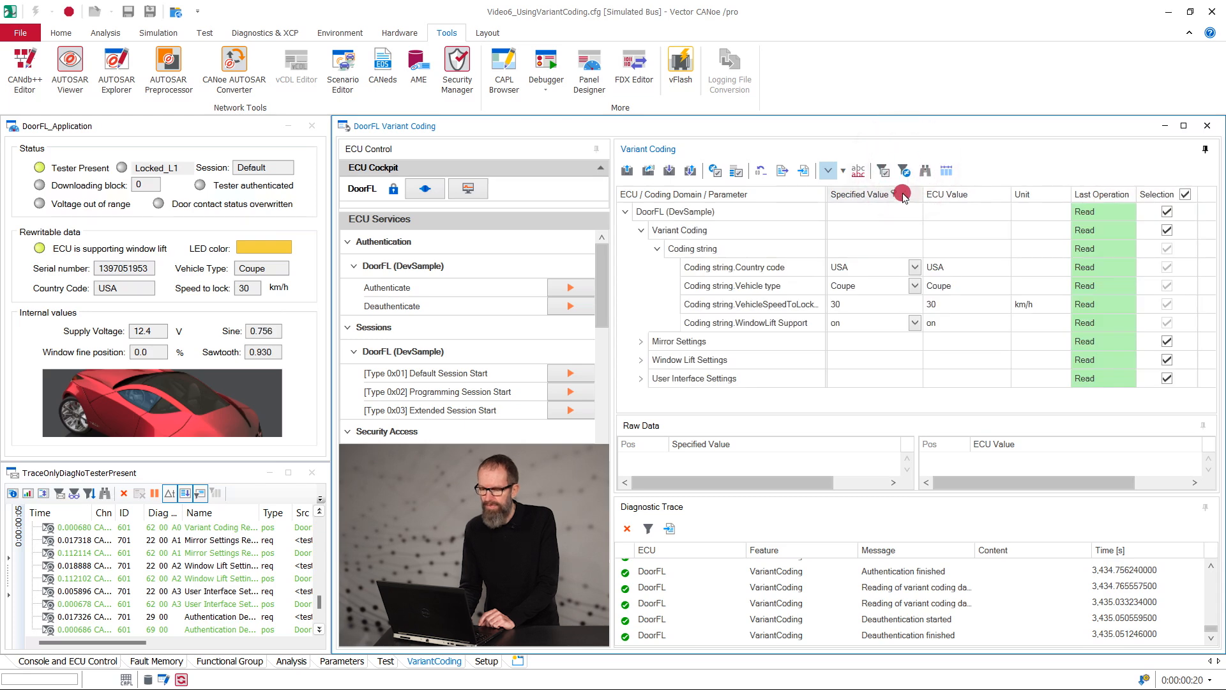
Step: Set the specified Vehicle type to Sedan and restrict the selection to the modified coding domain
click(914, 286)
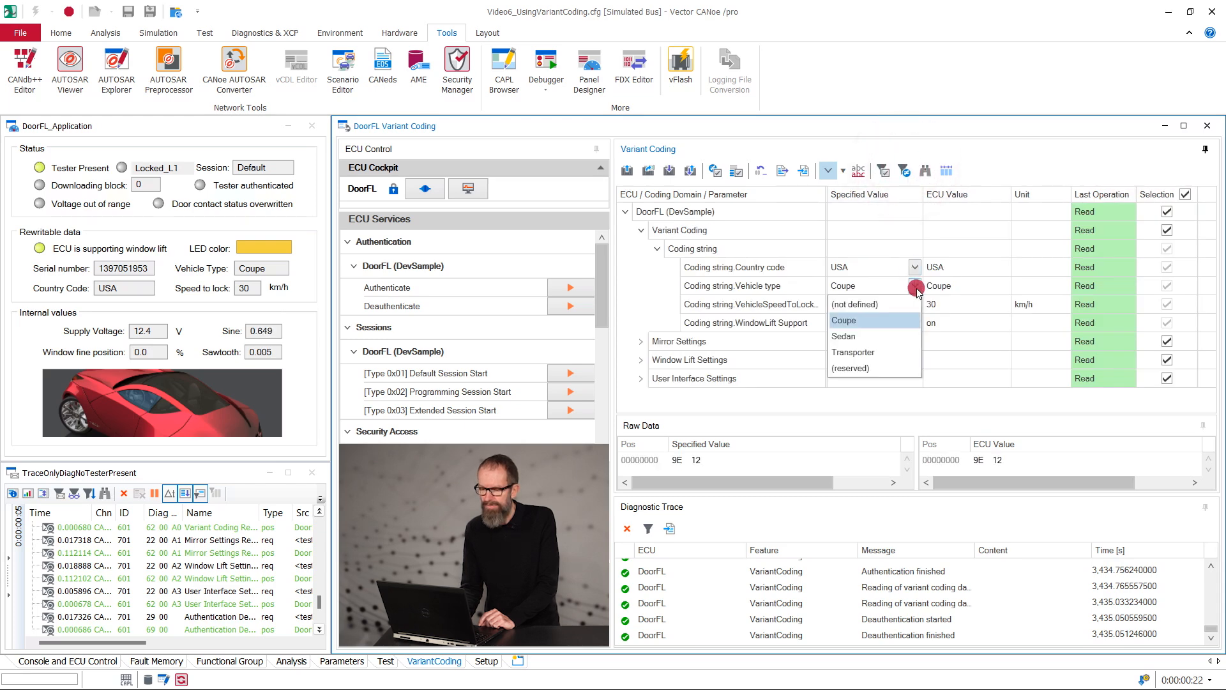
click(897, 335)
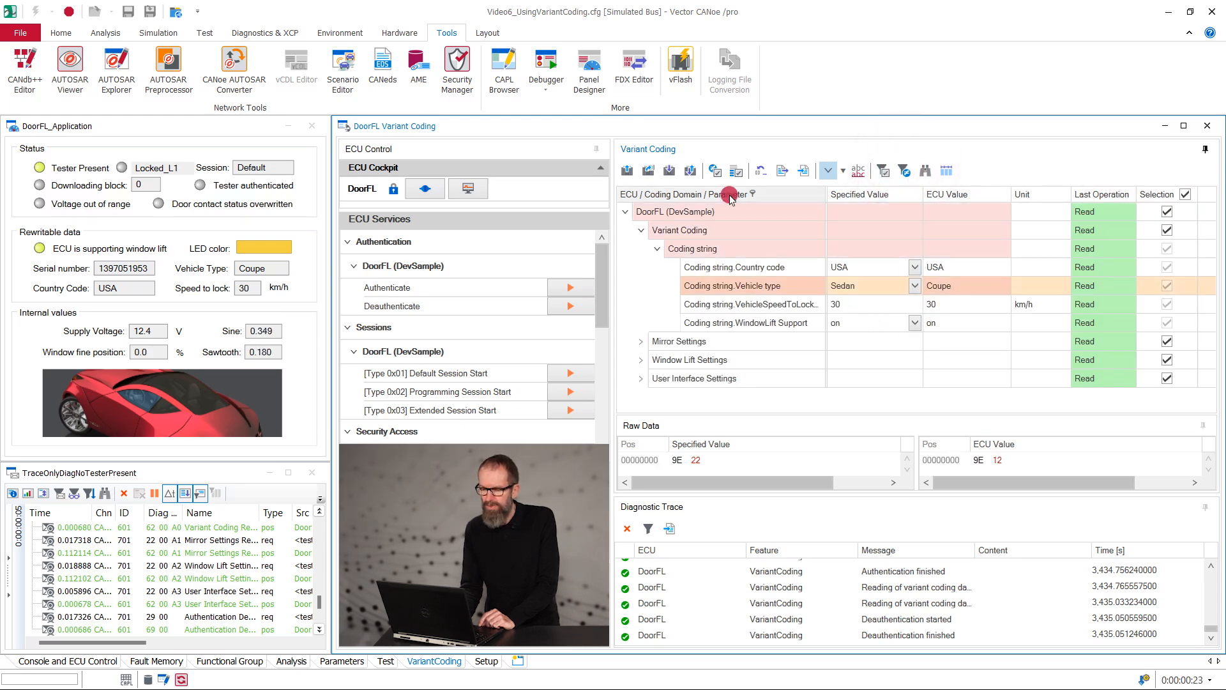
click(715, 171)
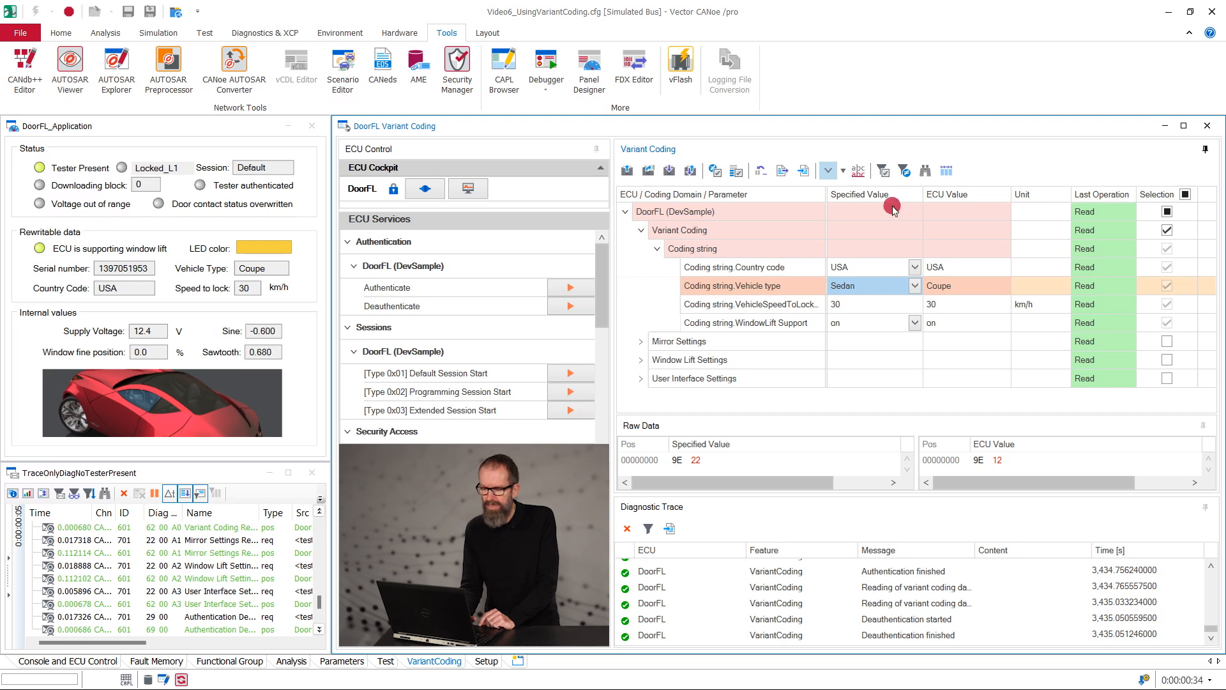
Step: Start a variant coding data export and name the export file MyCodingData, with type Variant Coding Data (*.vvcd)
click(803, 171)
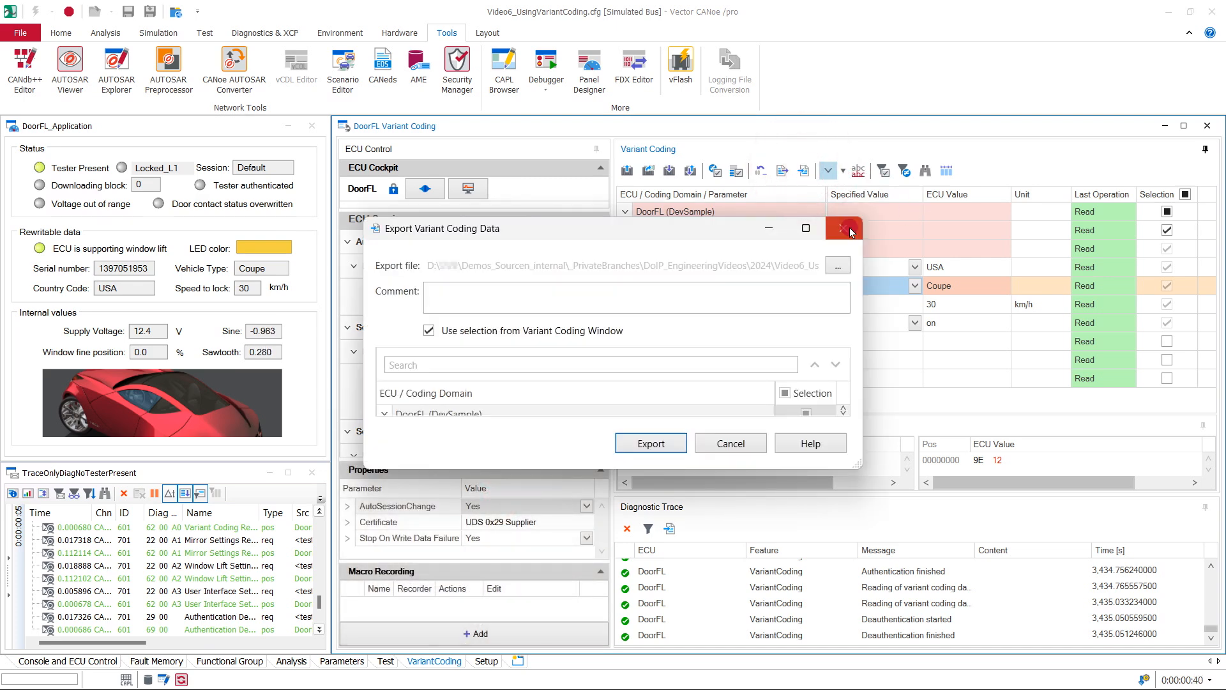
click(837, 266)
text(Ma)
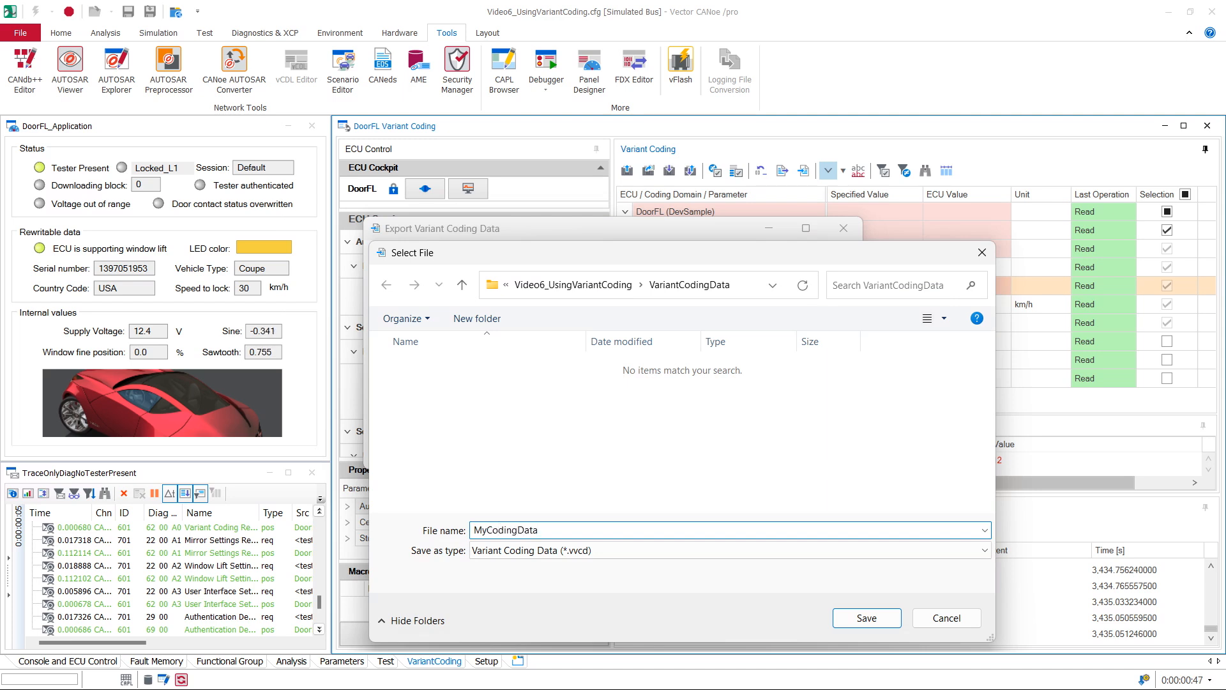
click(631, 551)
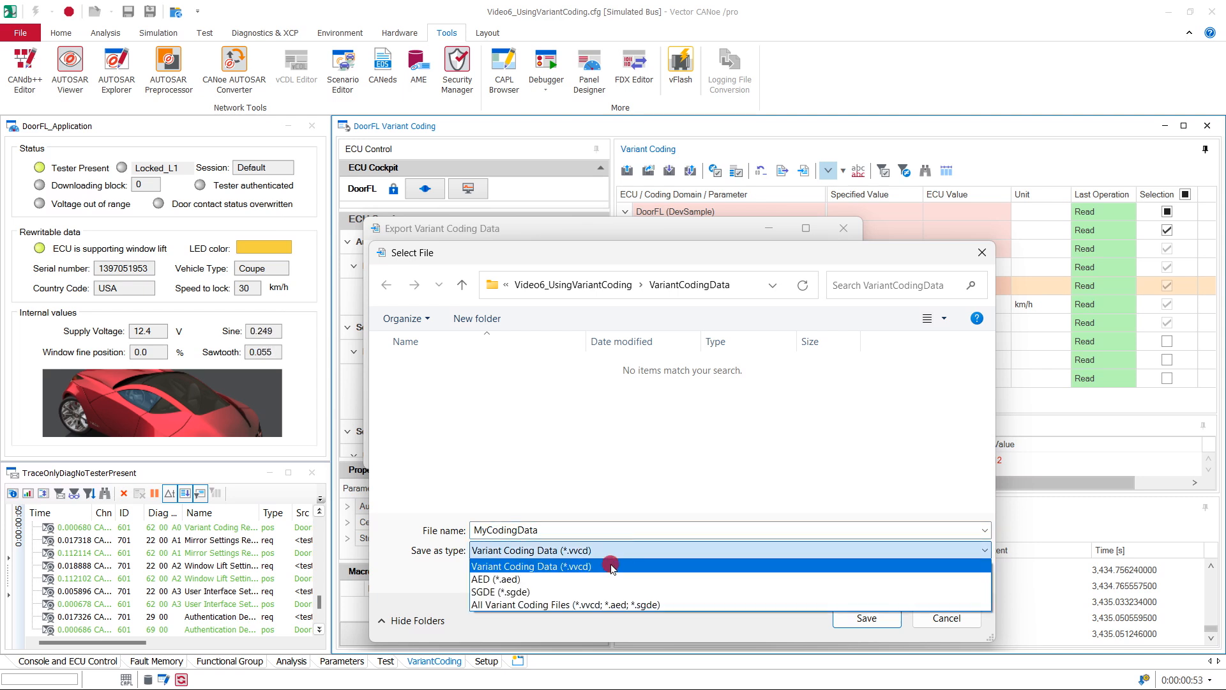
click(820, 632)
click(862, 617)
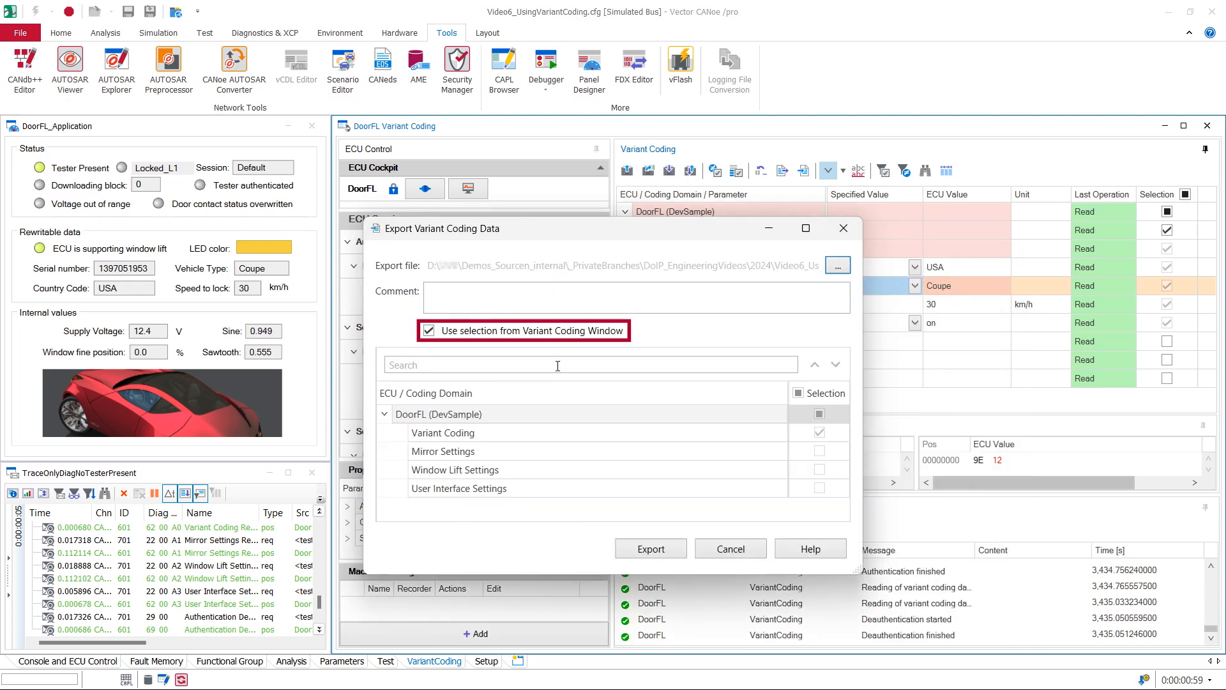
Step: Export with a custom selection that adds Window Lift Settings to Variant Coding, using the comment "Test Drive 2024-11-20"
click(504, 337)
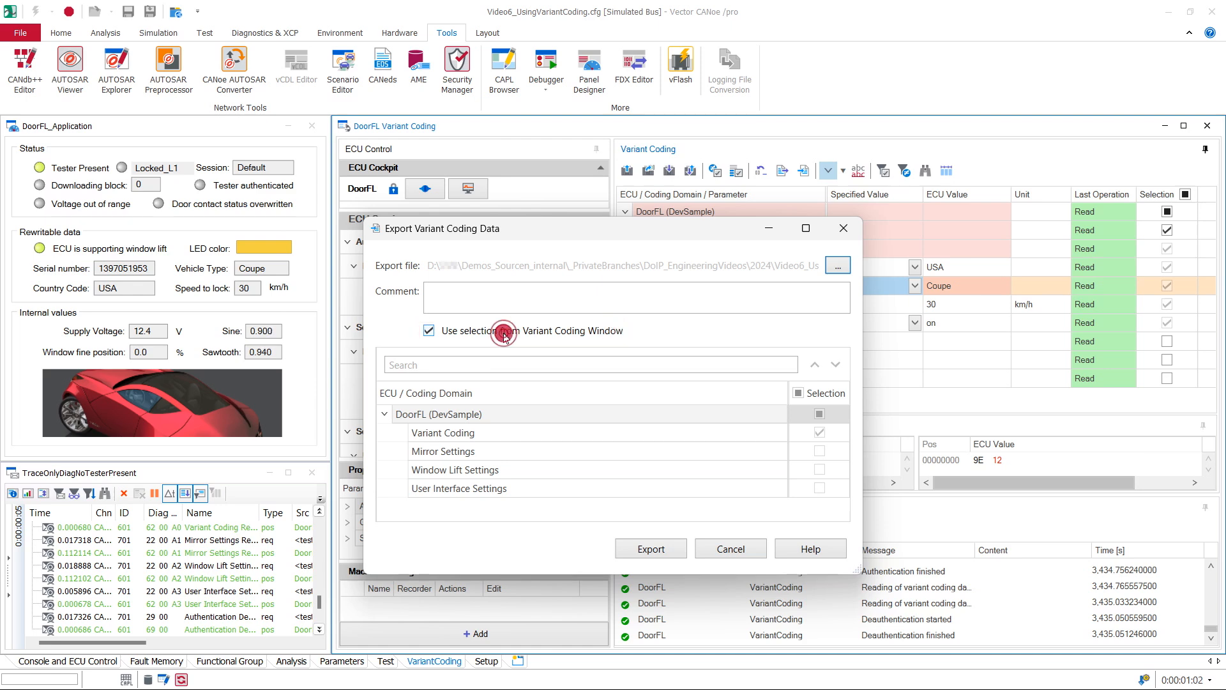
click(822, 470)
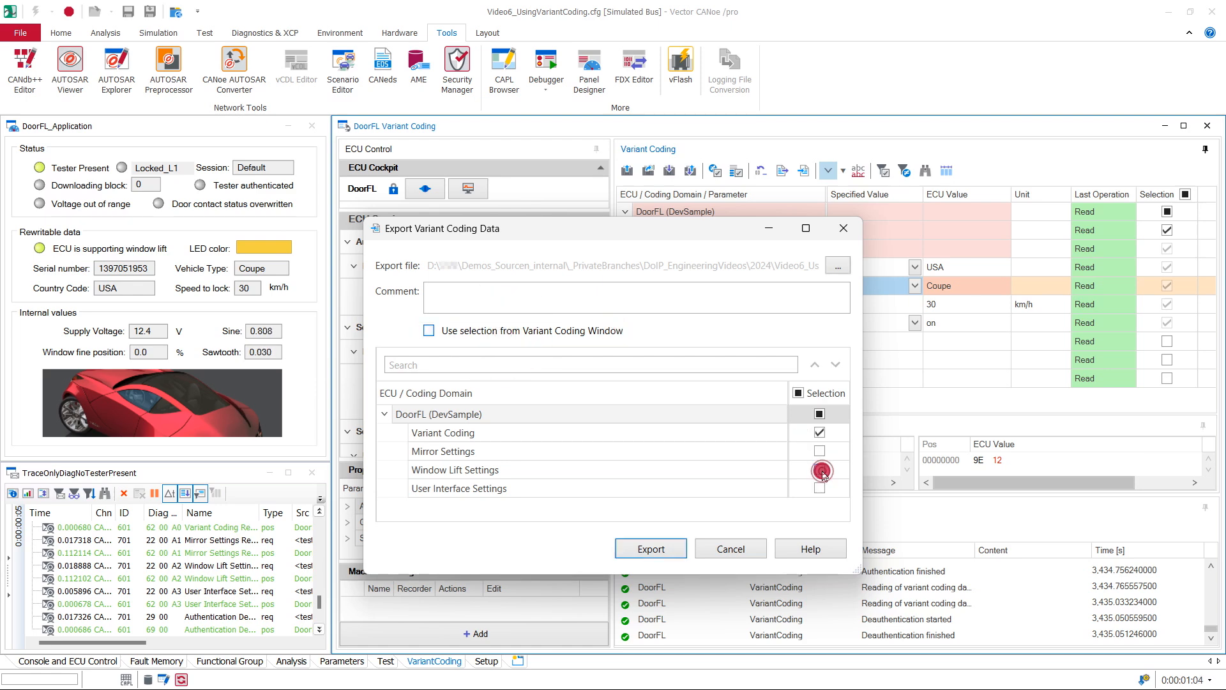
click(533, 295)
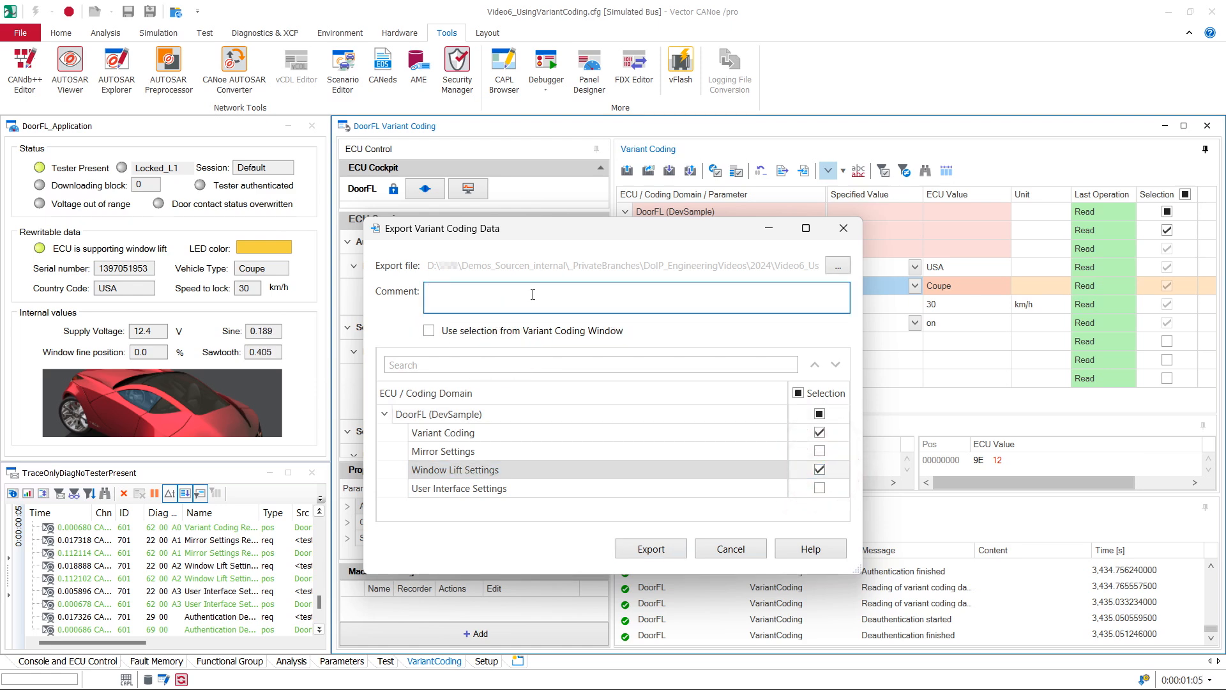
text(Test Drive 2024-11-18)
click(650, 548)
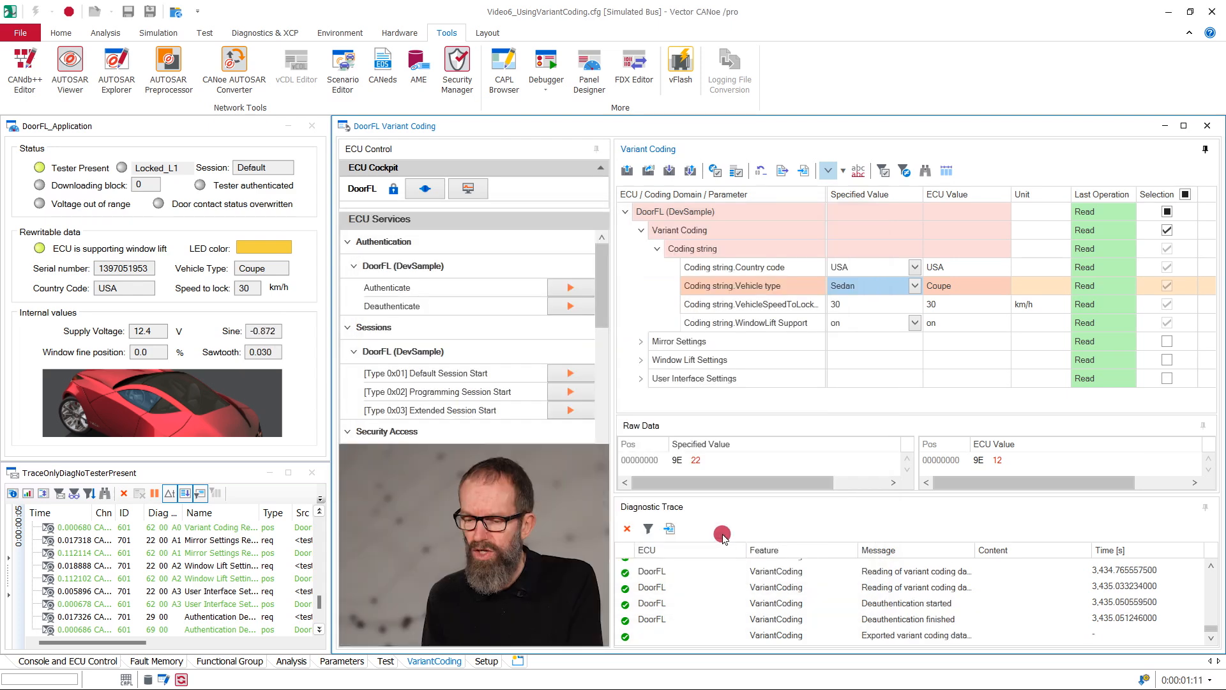
Step: Deselect all coding domains and set the specified Vehicle type back to Coupe
click(1184, 195)
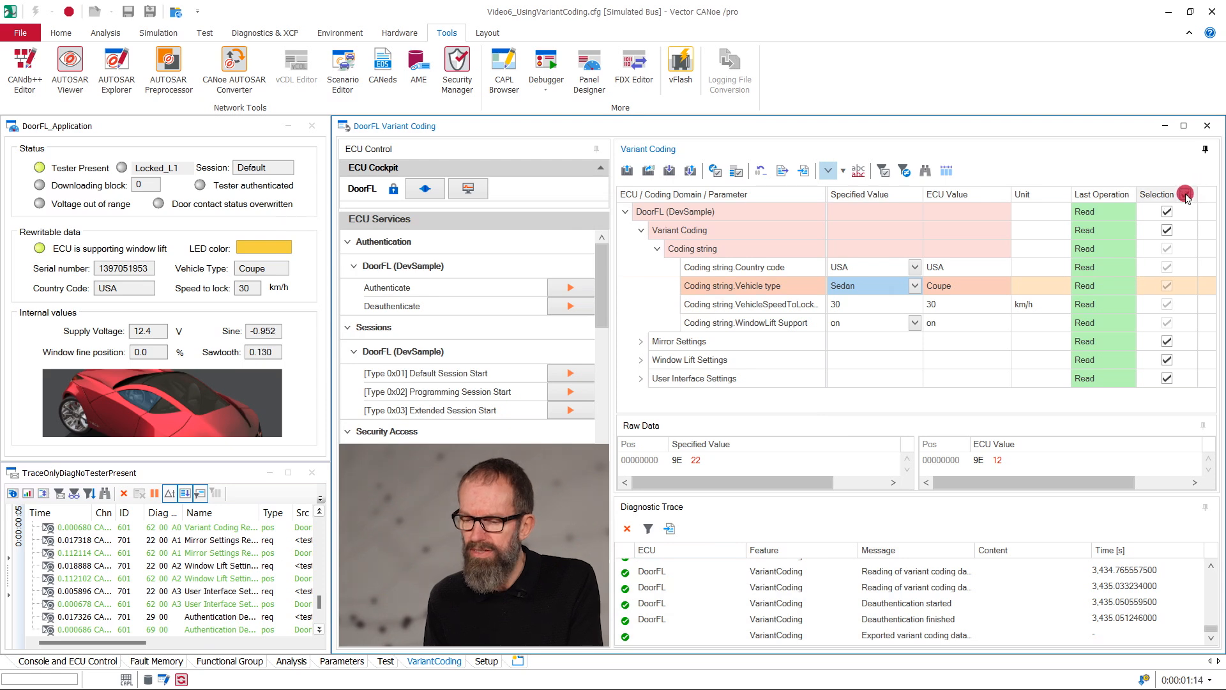
click(1185, 194)
click(918, 288)
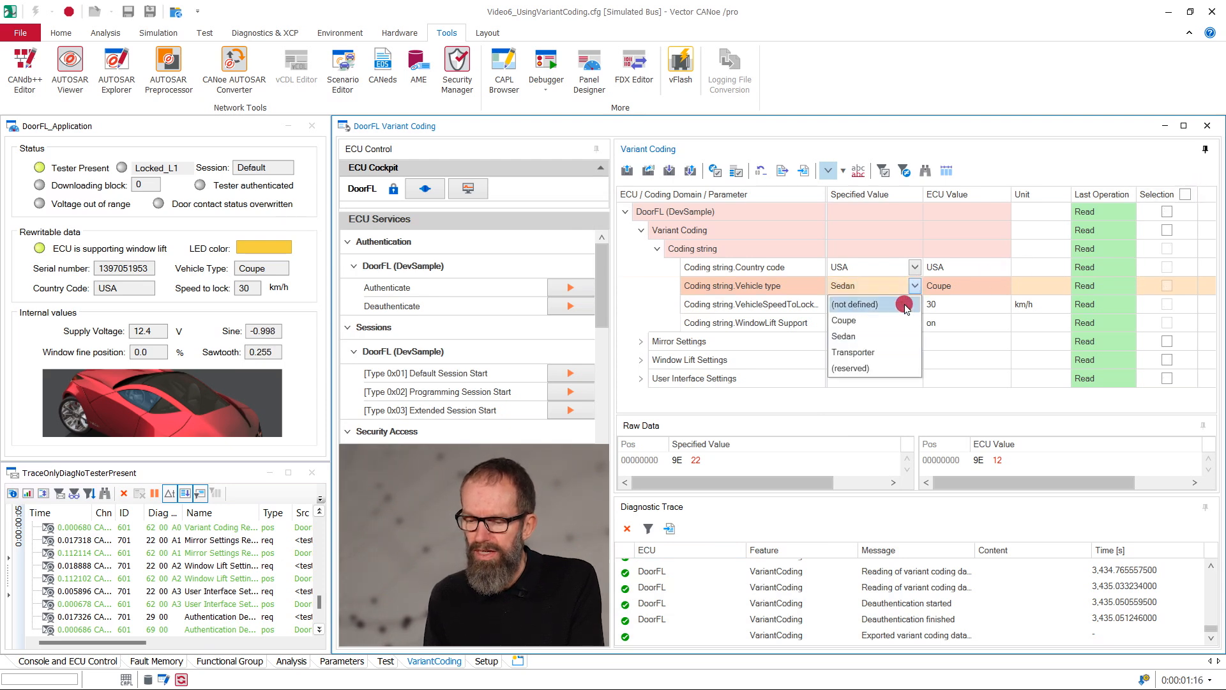
click(903, 306)
Step: Import MyCodingData.vvcd with the imported ECU mapped to DoorFL (DevSample), and select the imported coding domains
click(779, 171)
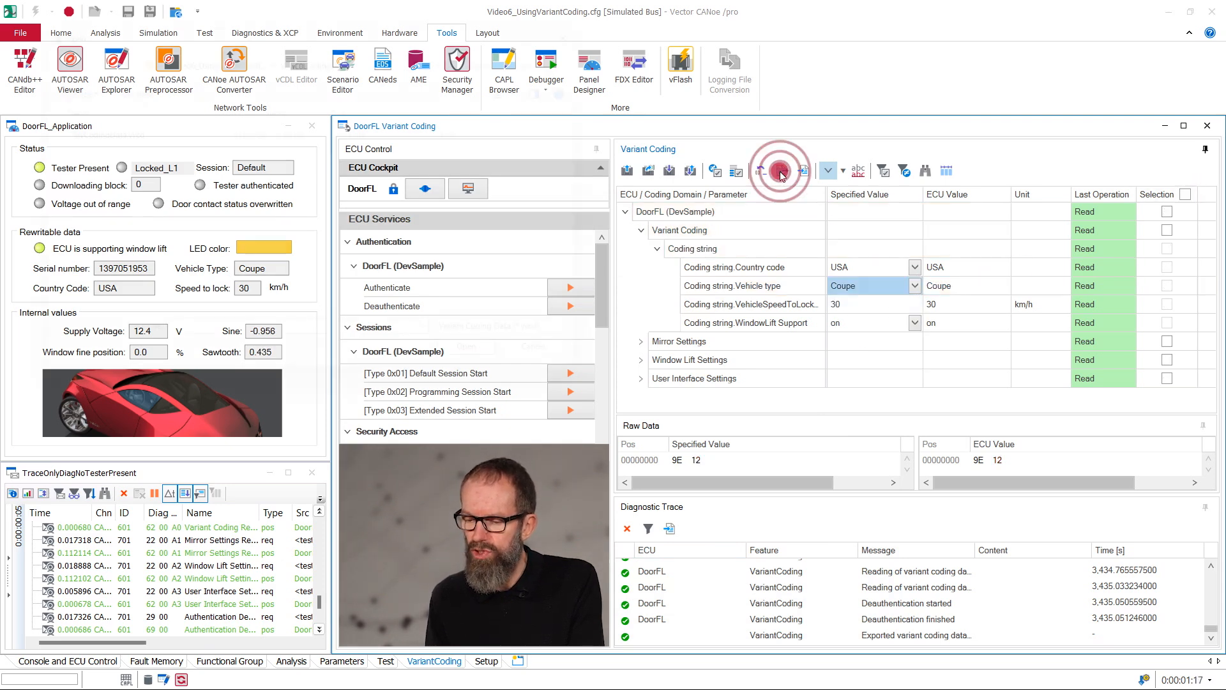
click(91, 127)
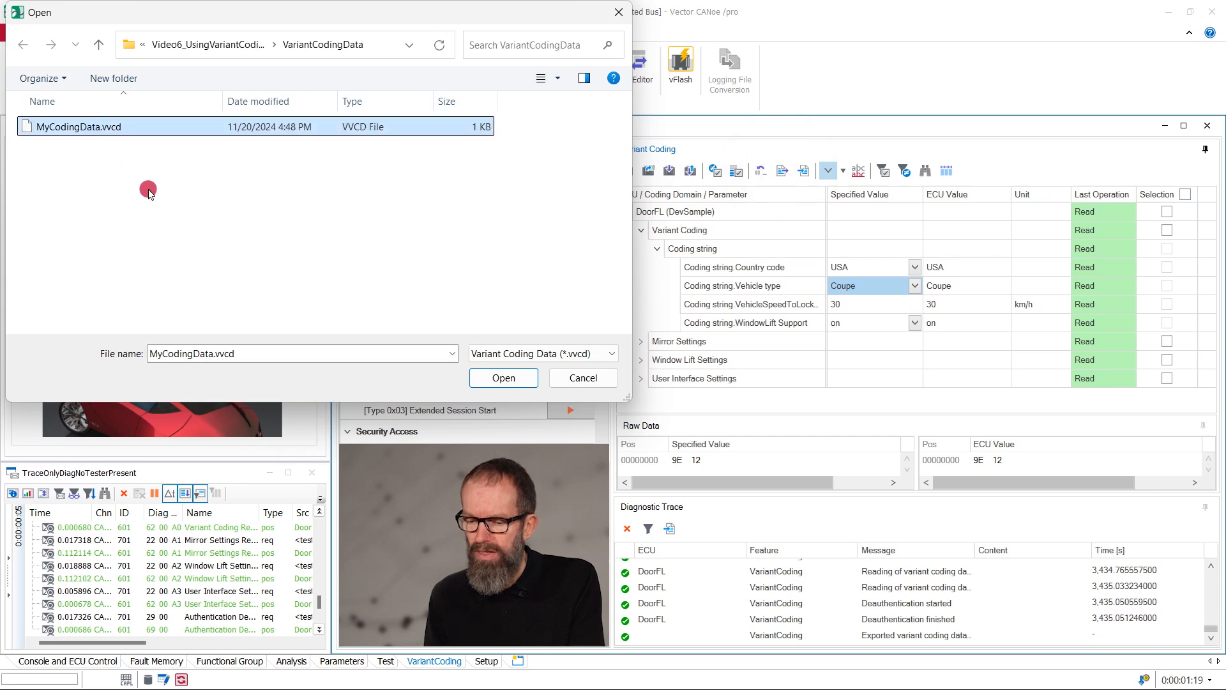
click(503, 377)
click(589, 333)
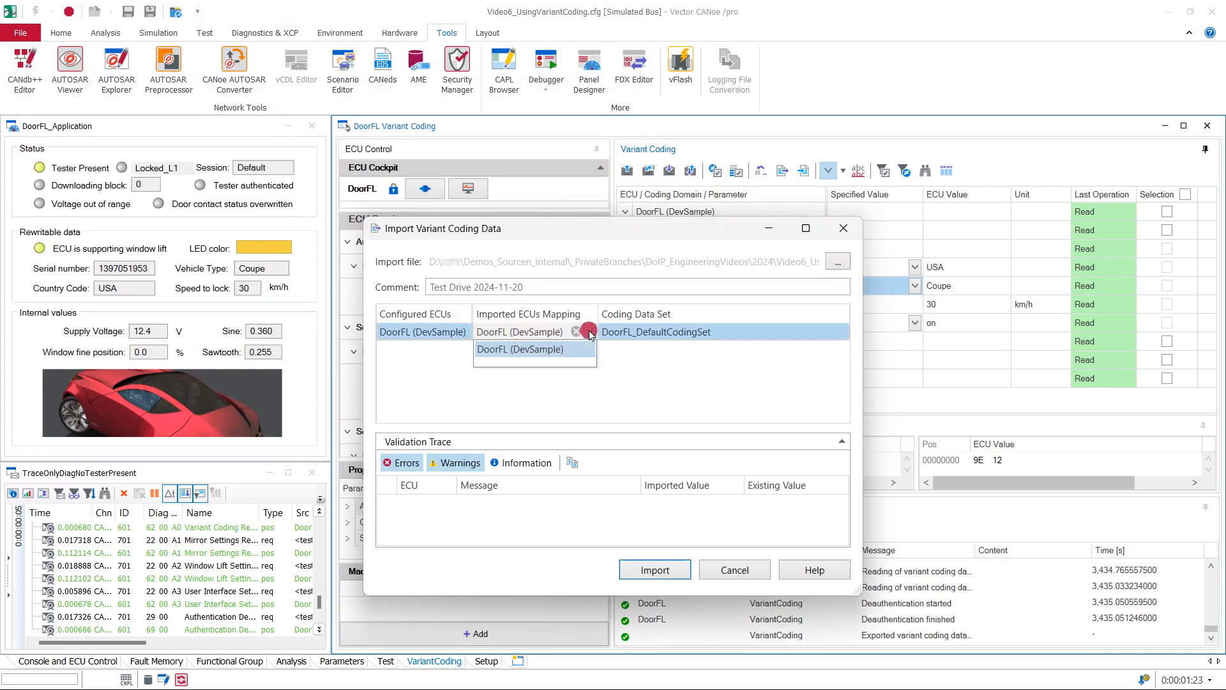
click(629, 407)
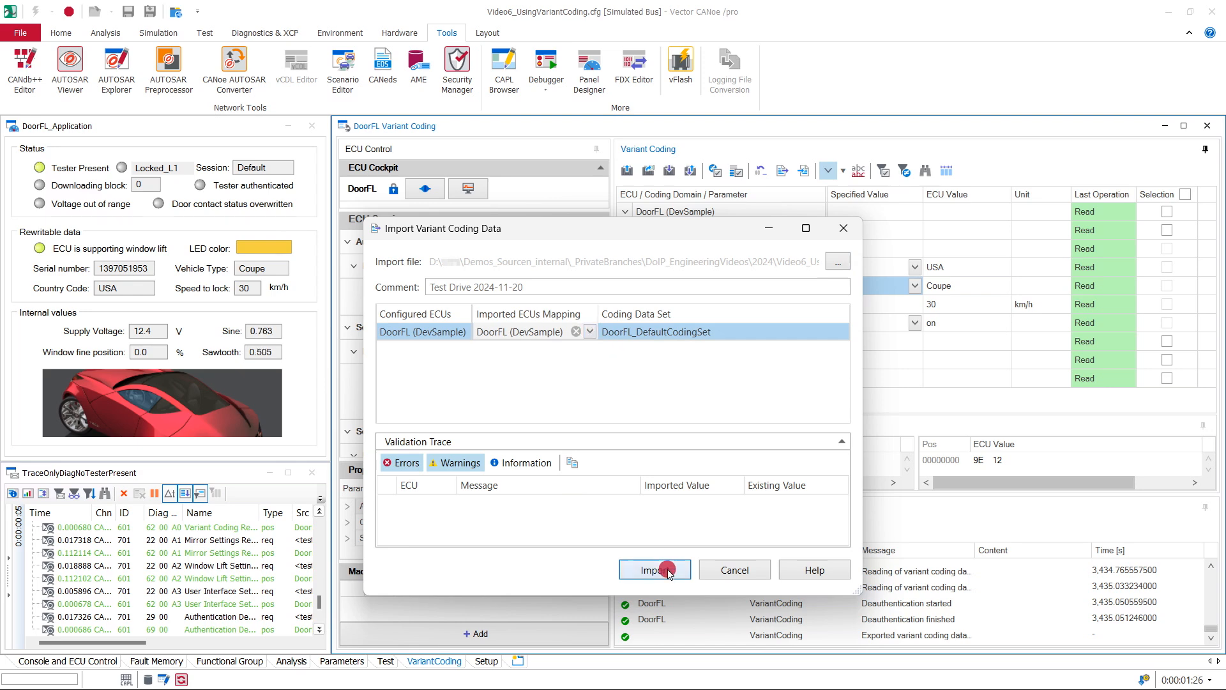
click(664, 576)
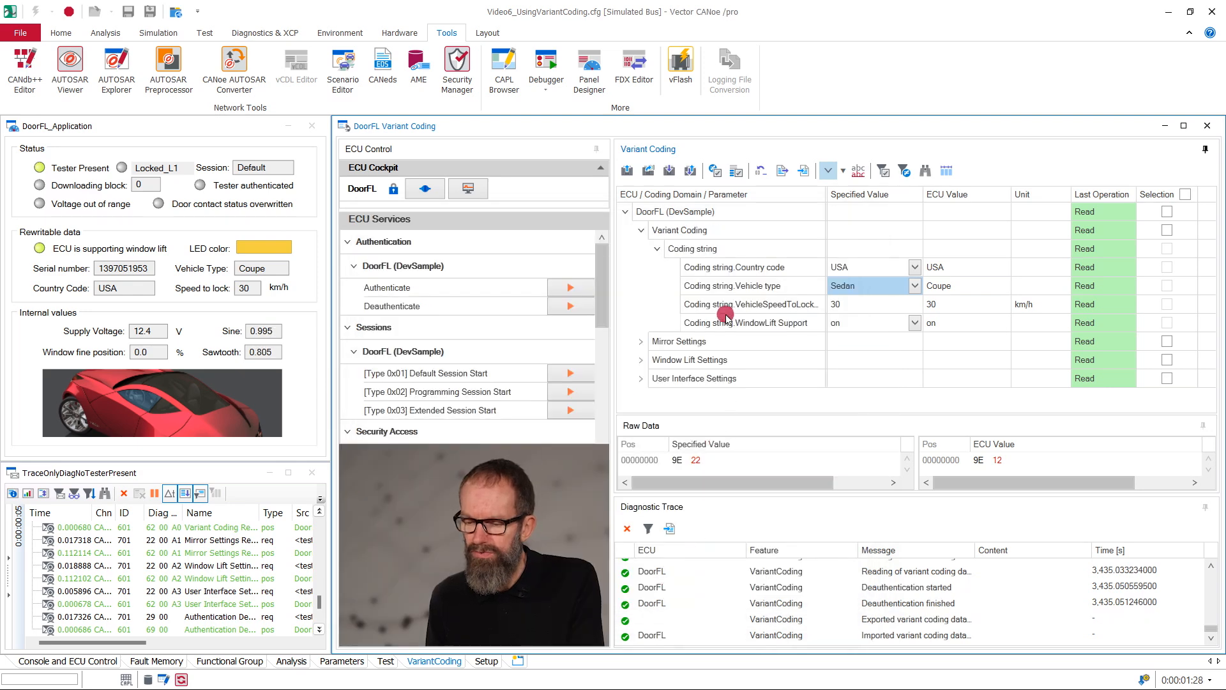
click(738, 173)
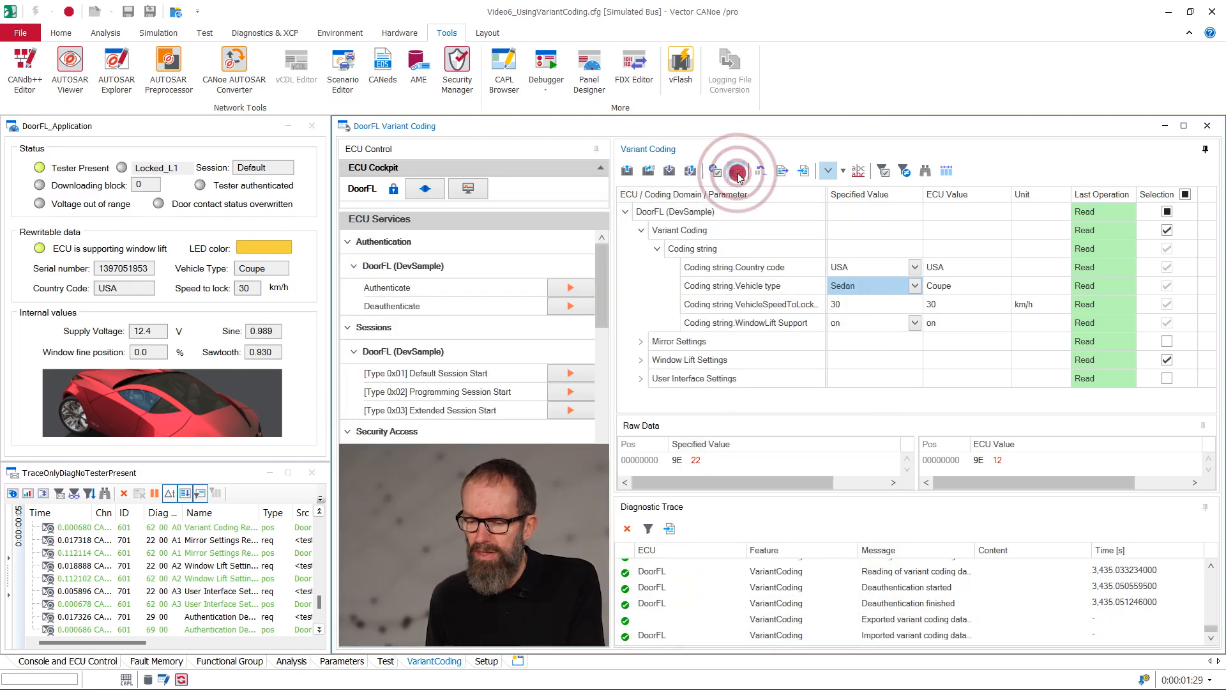
Step: Read the coding data of the selected Variant Coding and Window Lift Settings domains from the ECU
click(1164, 193)
click(1166, 377)
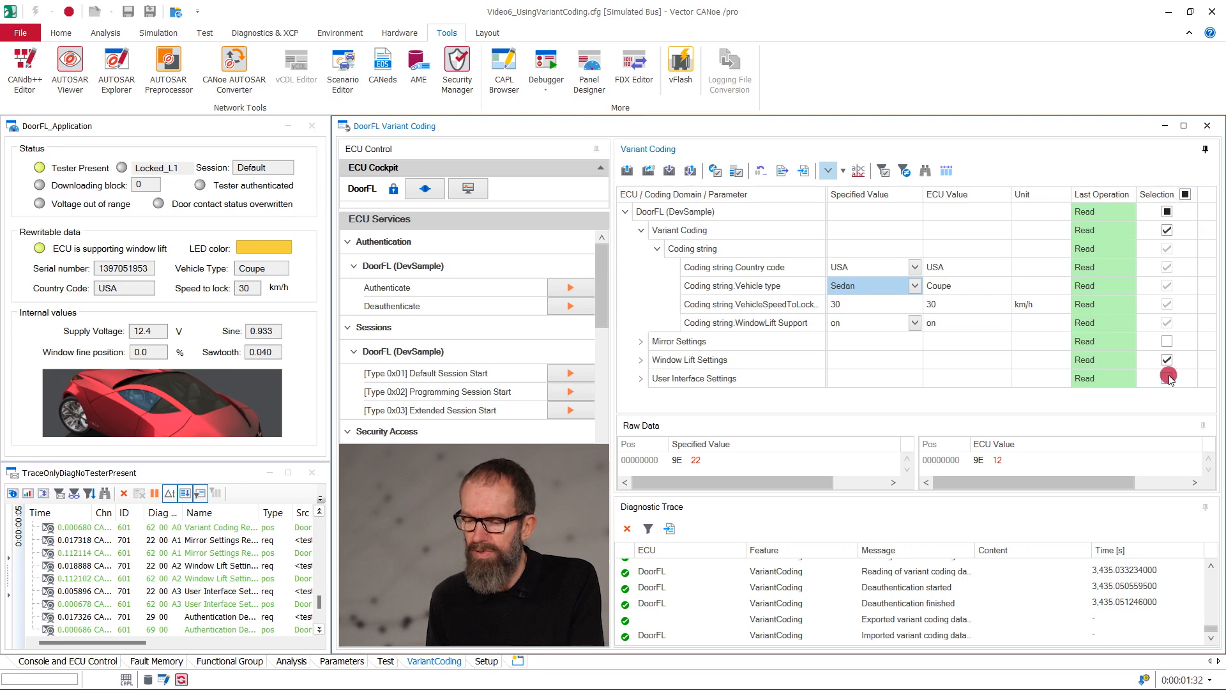
click(632, 169)
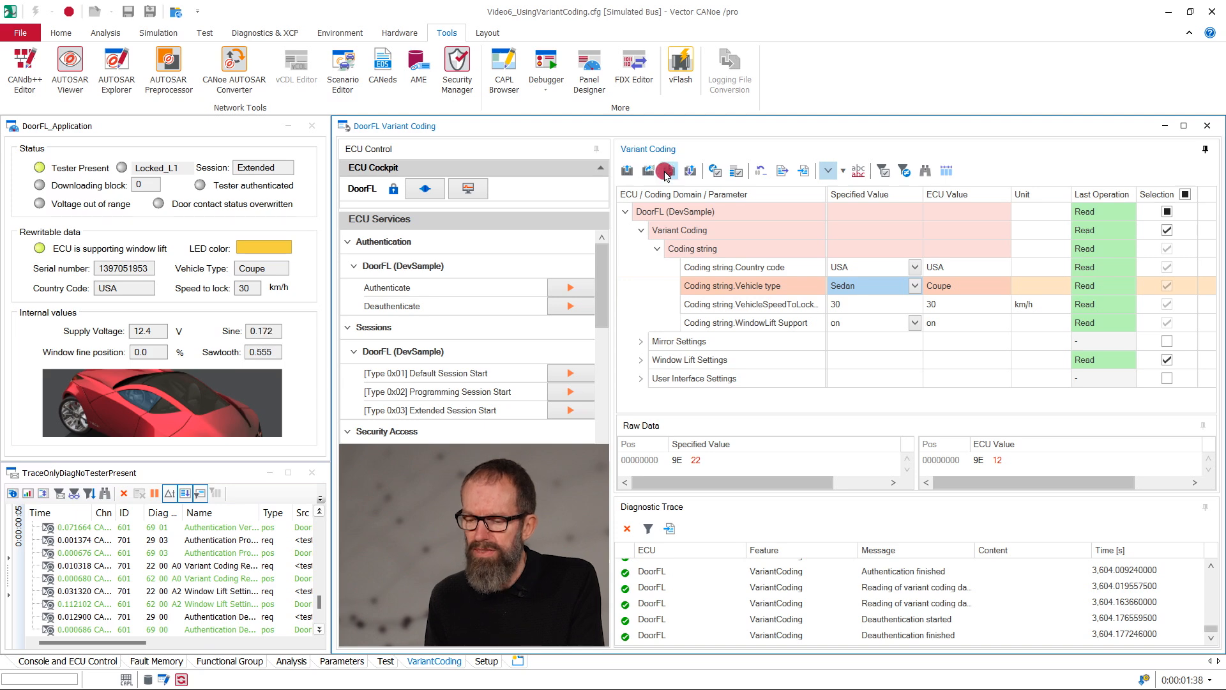
Step: Switch the parameter list between names and qualifiers, and collapse and fully re-expand the DoorFL coding tree
click(859, 172)
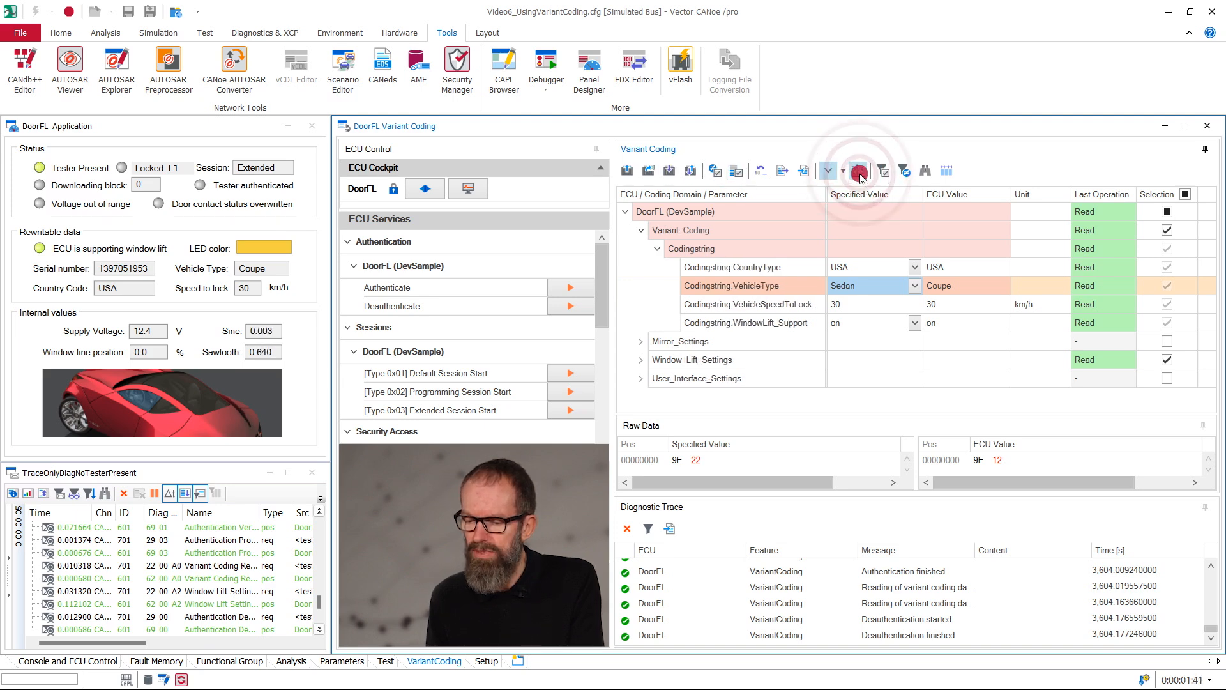
click(845, 174)
click(829, 170)
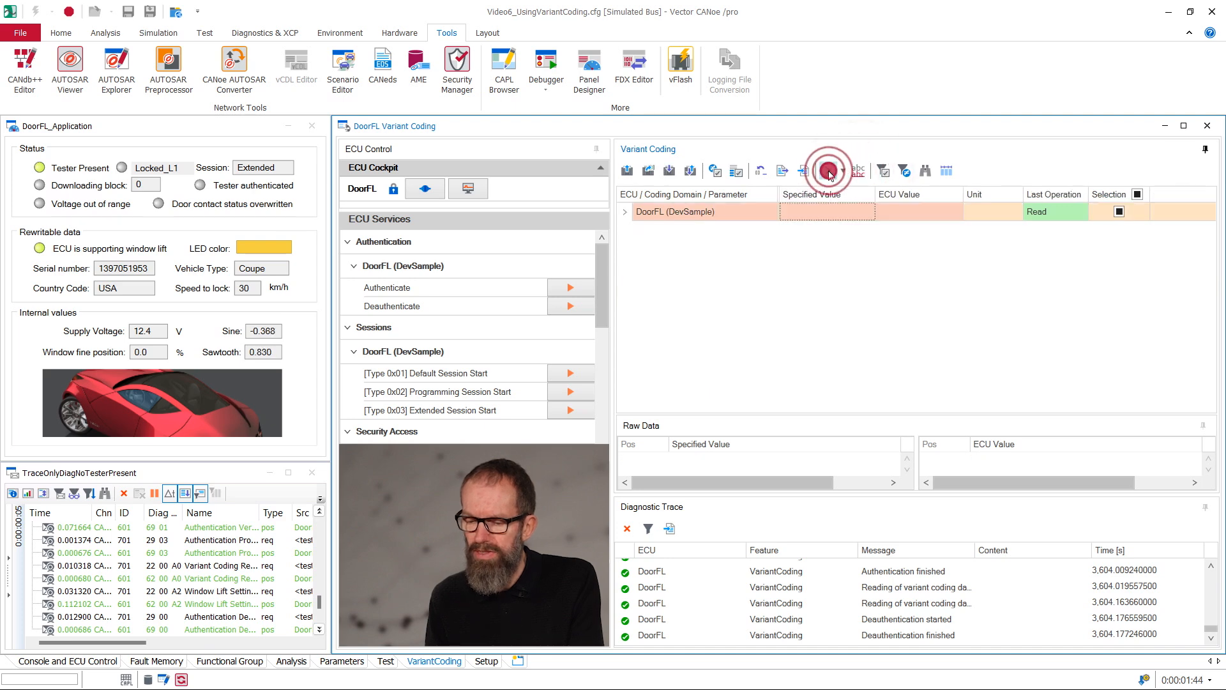
click(830, 171)
Step: Search the coding parameters for "Window"
click(921, 171)
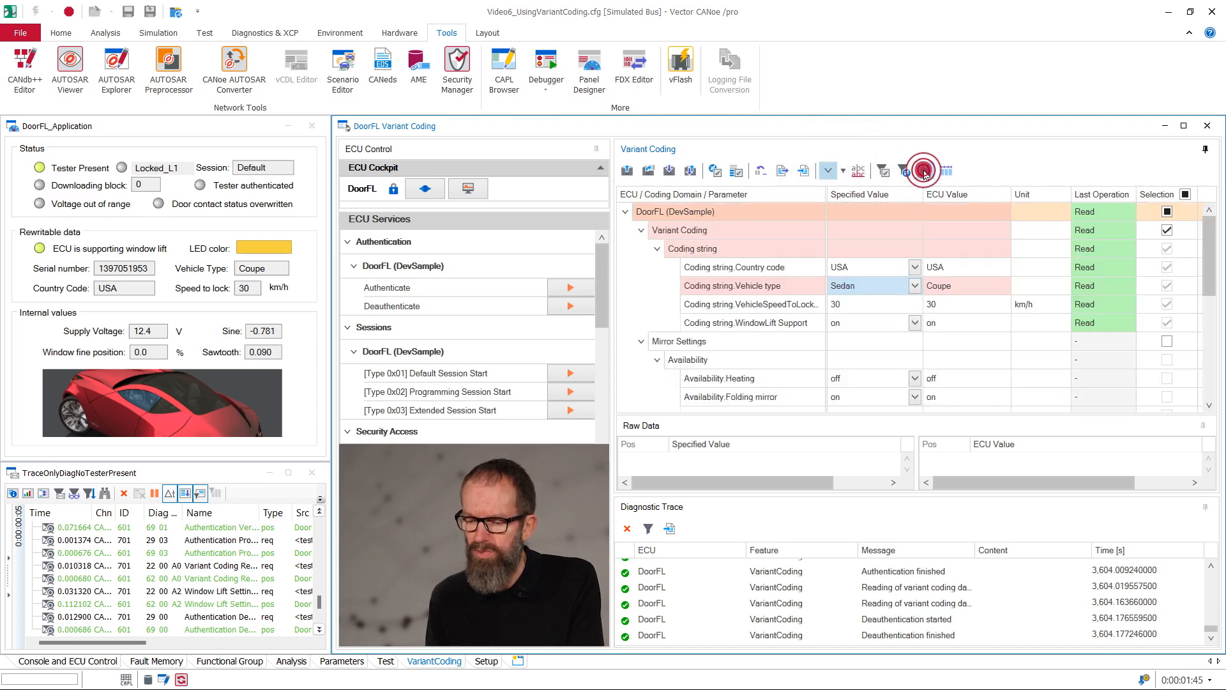
text(Window)
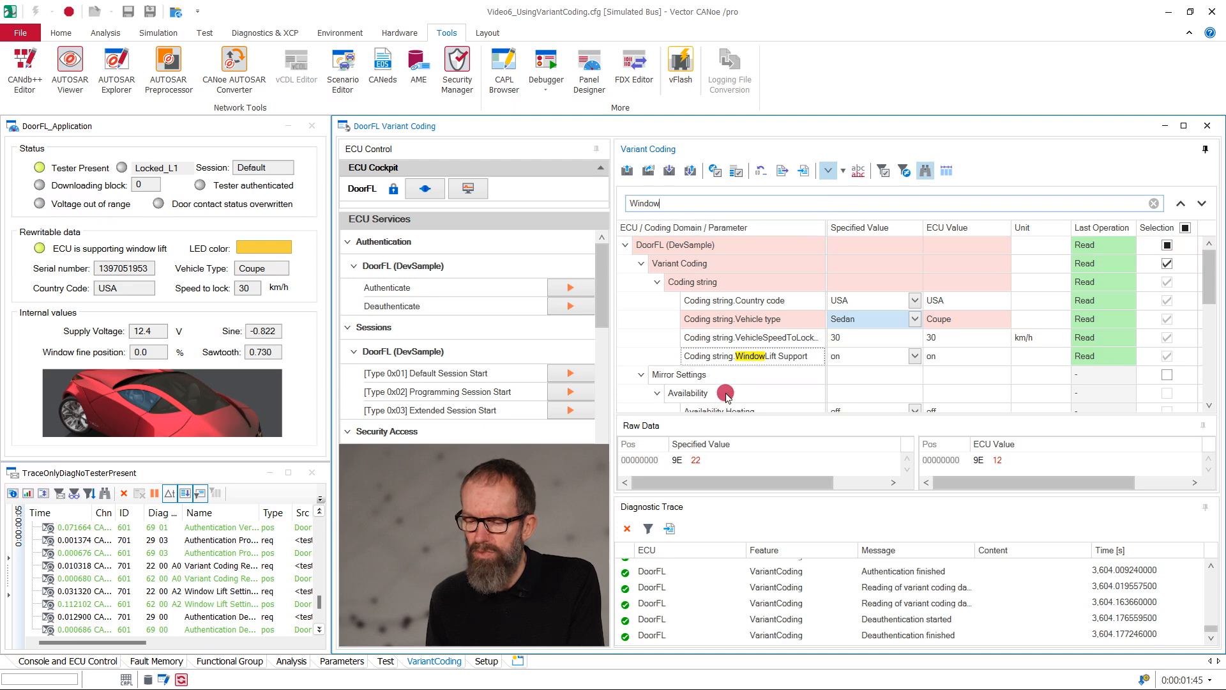
Step: Set the first raw data byte of the specified coding string to FF and write the selected coding domains to the ECU
click(677, 460)
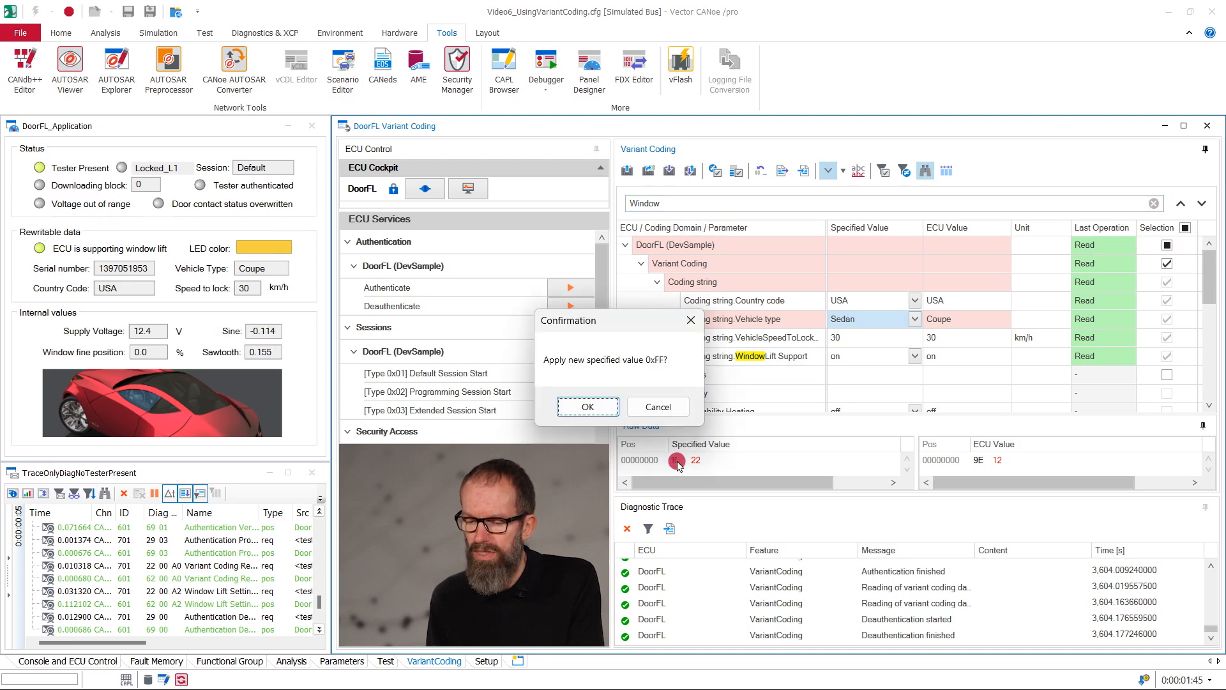
click(601, 409)
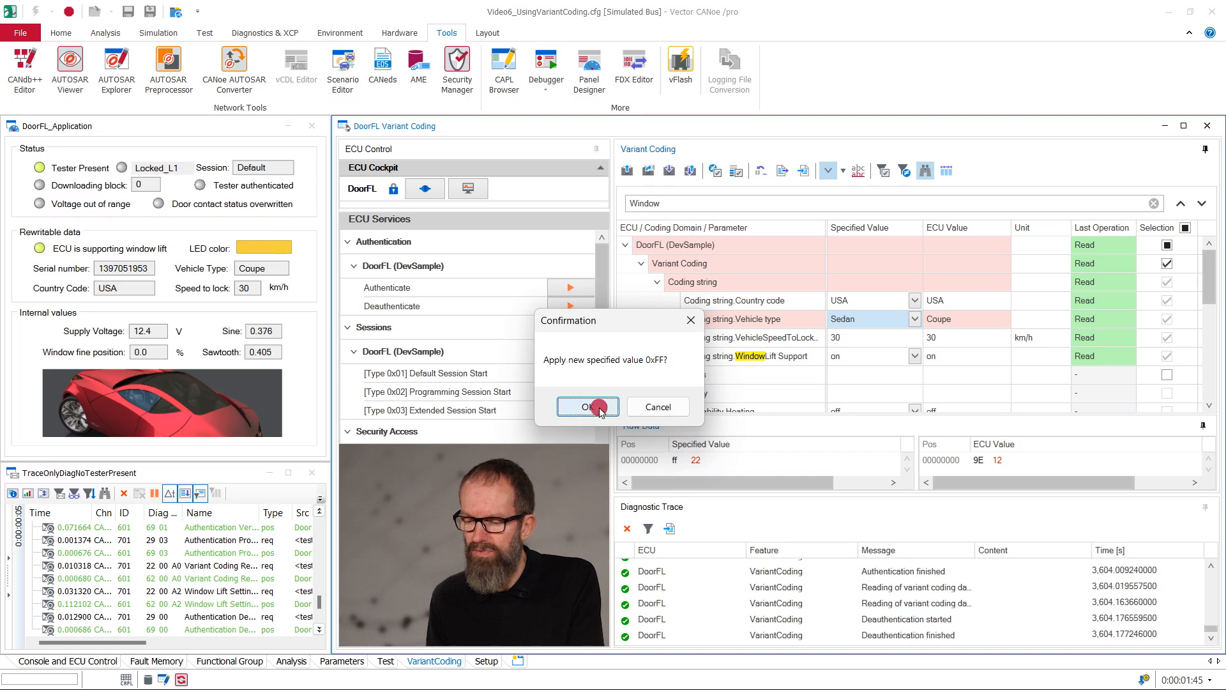
click(690, 170)
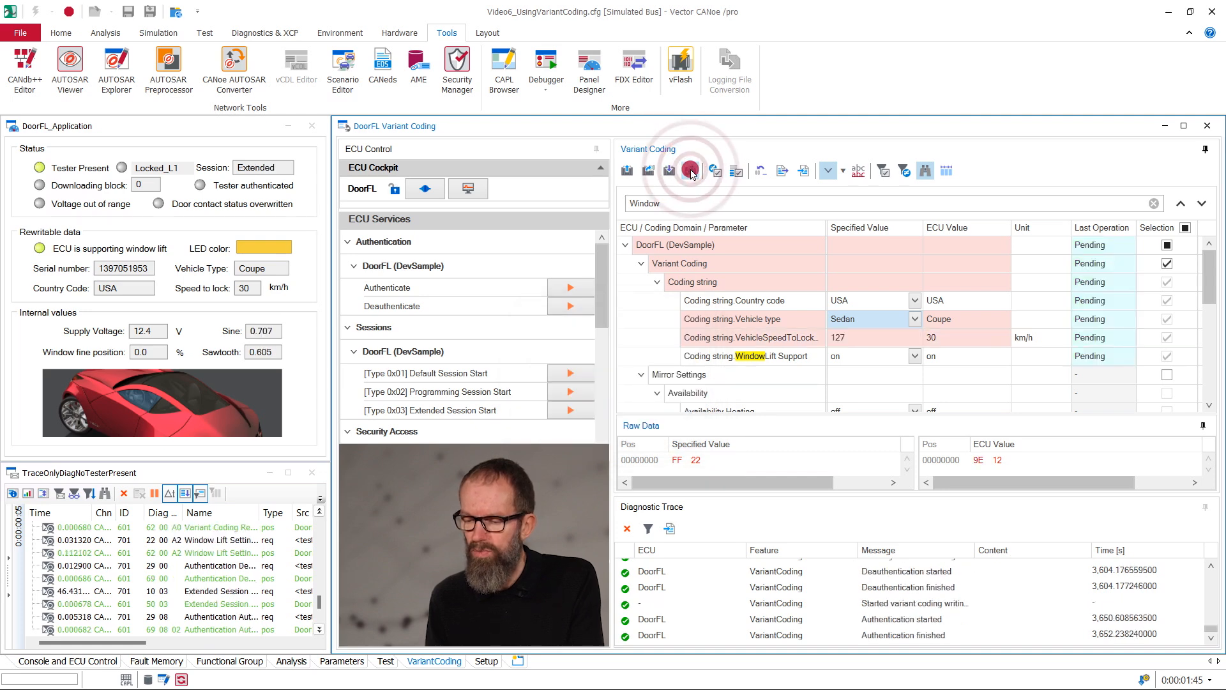